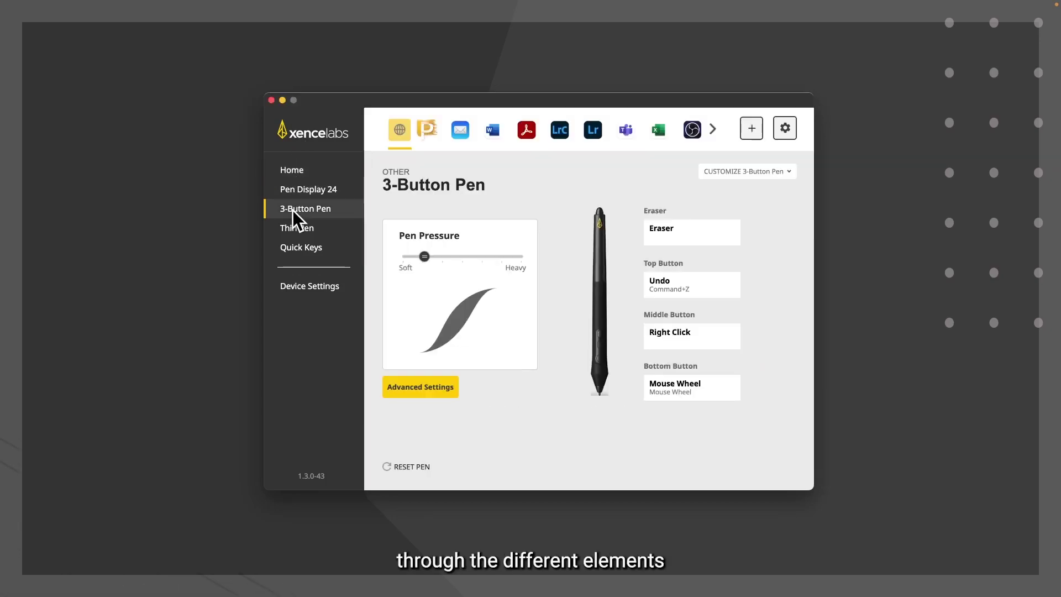
Step: Look over the Thin Pen and Quick Keys pages, preview the Screen Brightness customization, then open Device Settings
left_click(291, 228)
left_click(292, 249)
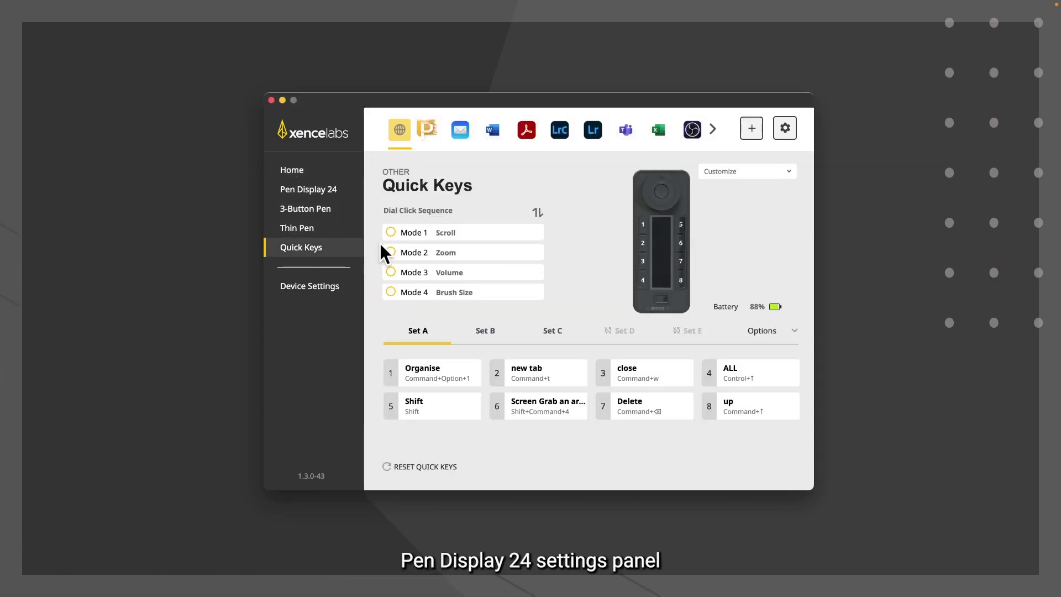
left_click(721, 172)
mouse_move(719, 276)
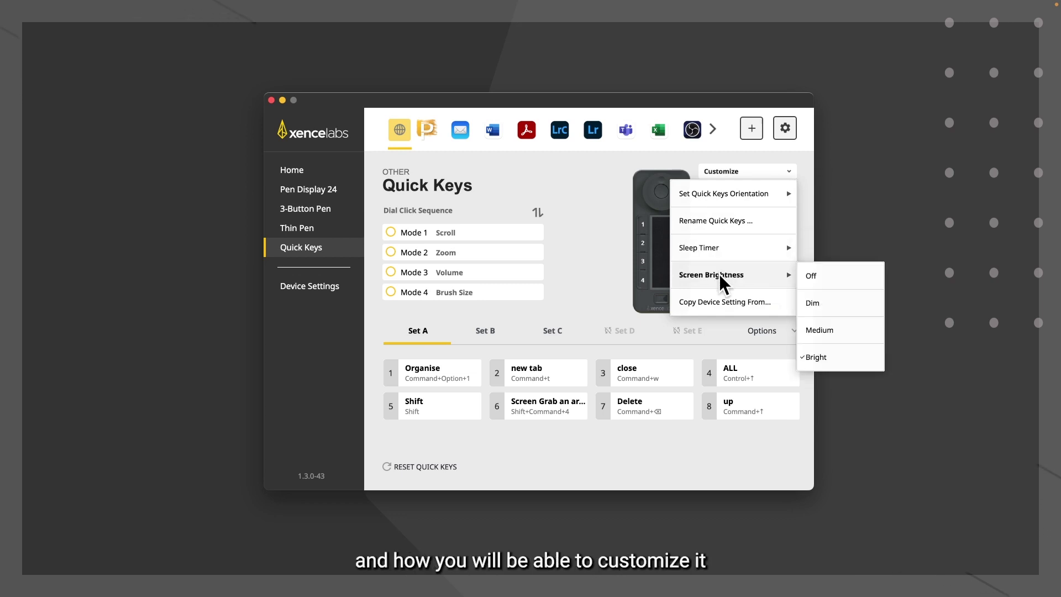
left_click(311, 309)
left_click(308, 289)
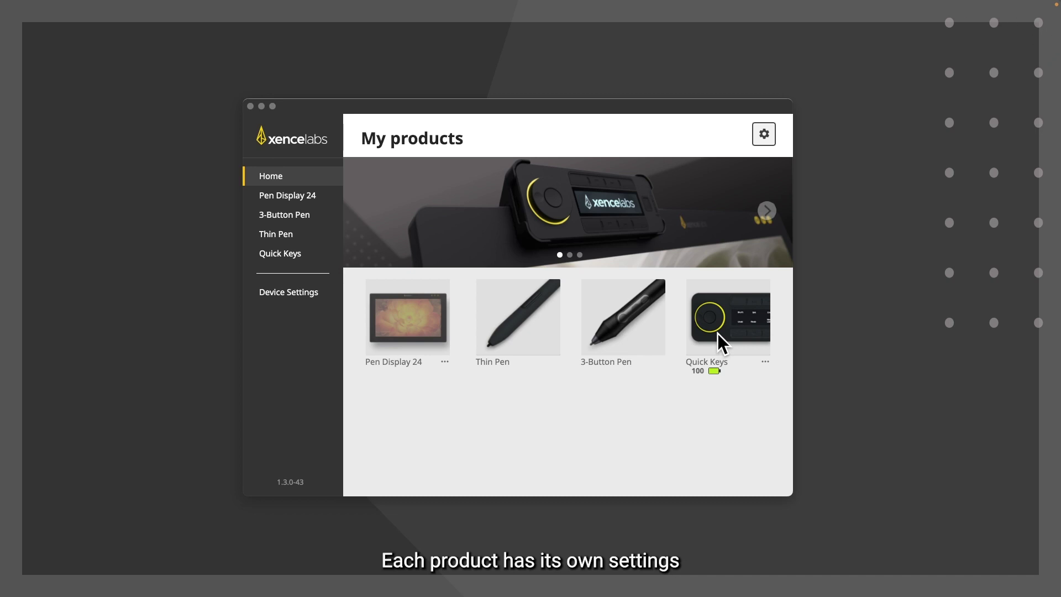
Step: Visit the Pen Display 24, 3-Button Pen, Thin Pen and Quick Keys pages, ending on Pen Display 24
left_click(269, 197)
left_click(269, 214)
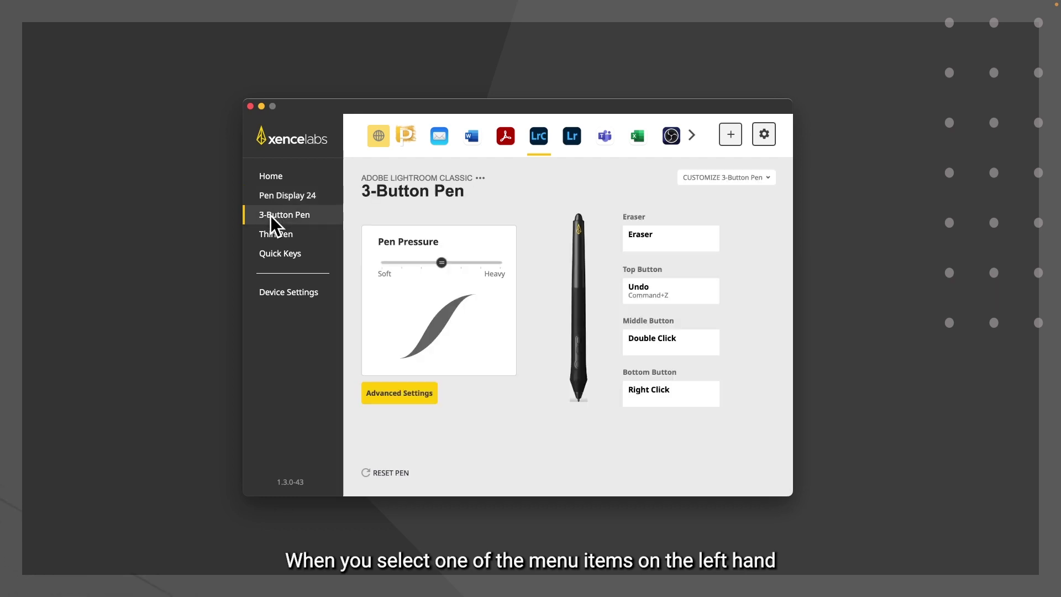
left_click(266, 234)
left_click(265, 255)
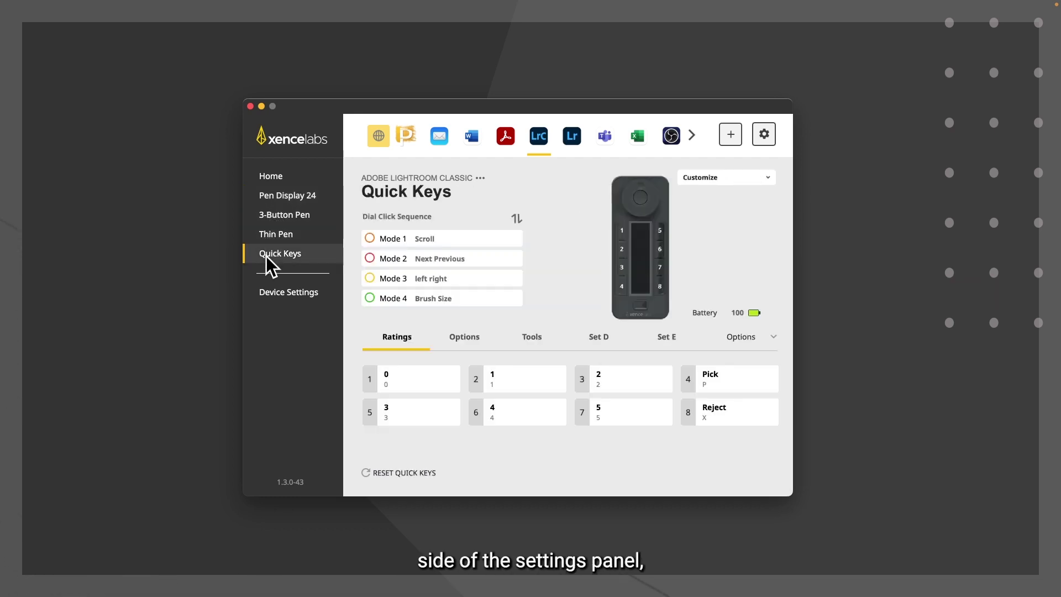
left_click(266, 196)
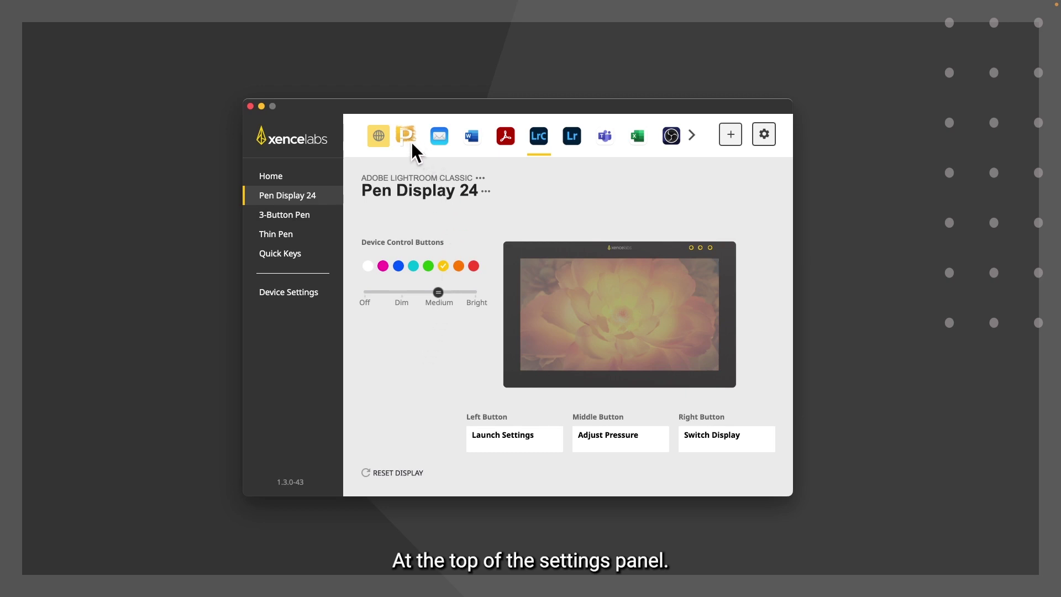
Step: Add an Adobe Photoshop (Beta) profile from running apps, copying settings from Adobe Photoshop 2023
left_click(691, 135)
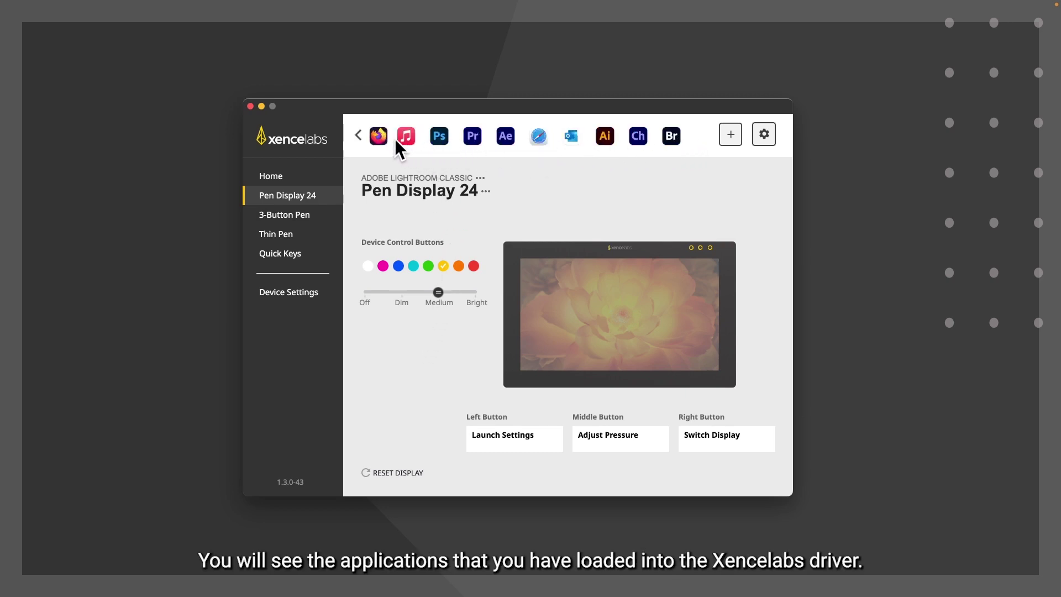
left_click(730, 134)
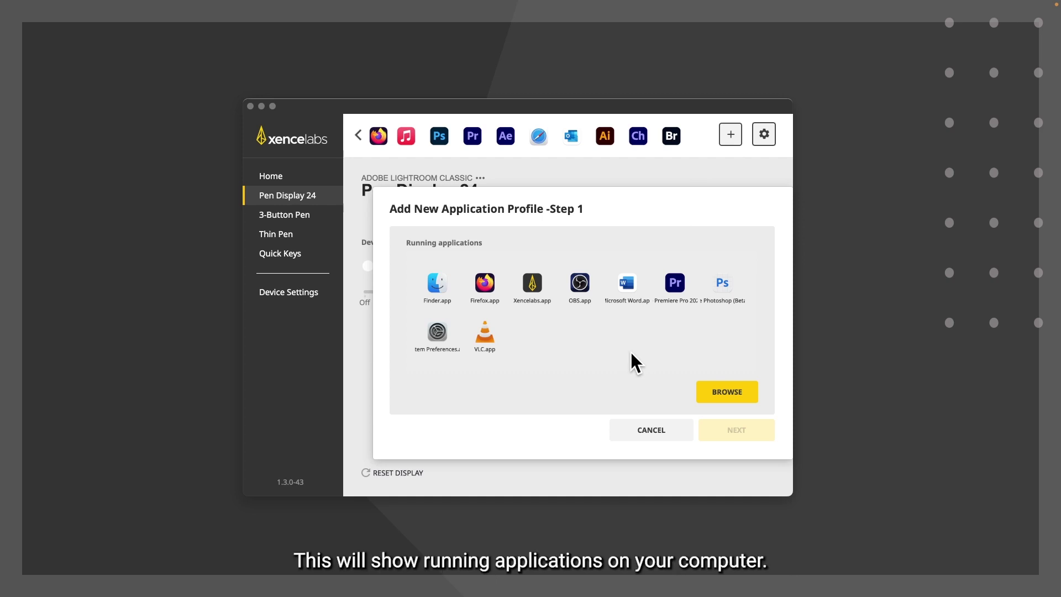
left_click(721, 283)
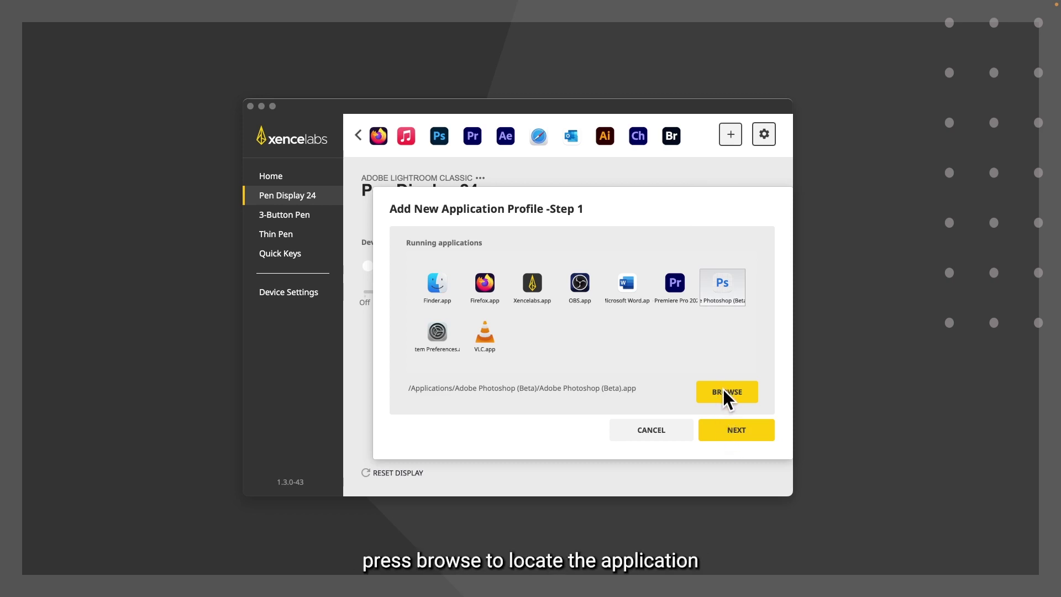
left_click(727, 426)
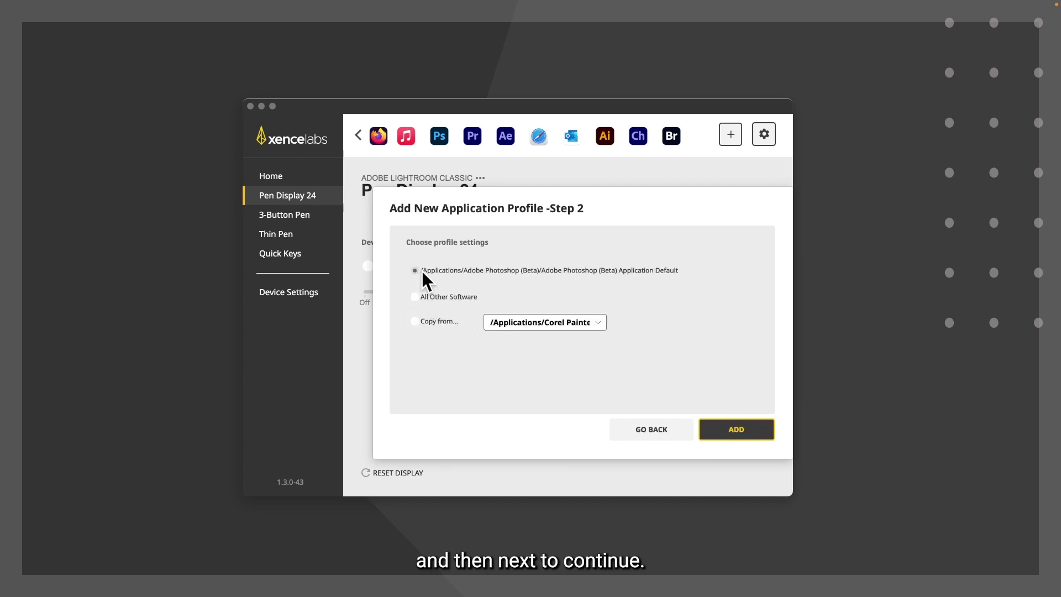
left_click(424, 322)
left_click(506, 323)
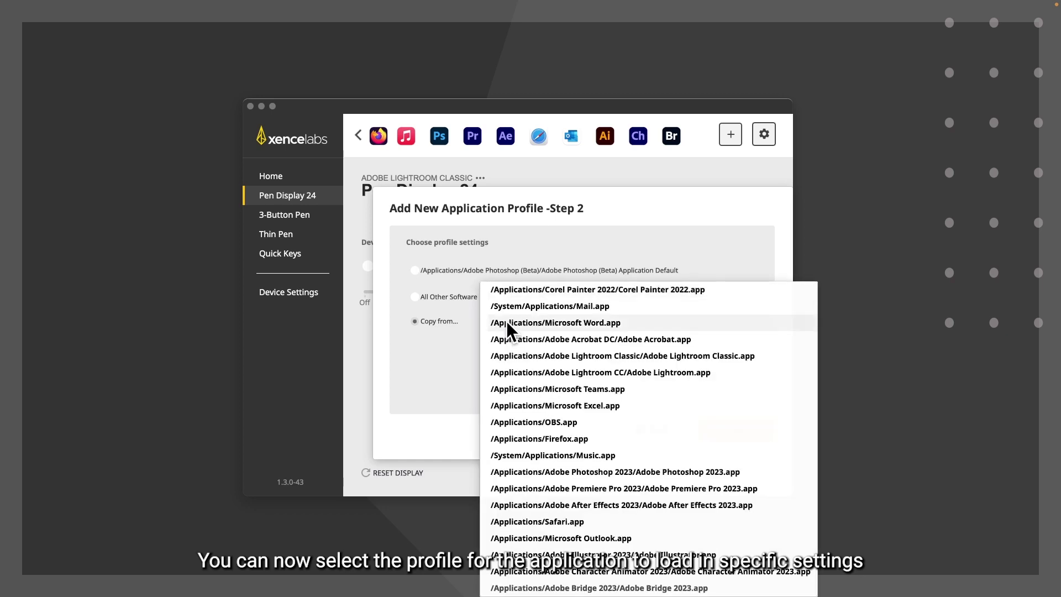
left_click(549, 471)
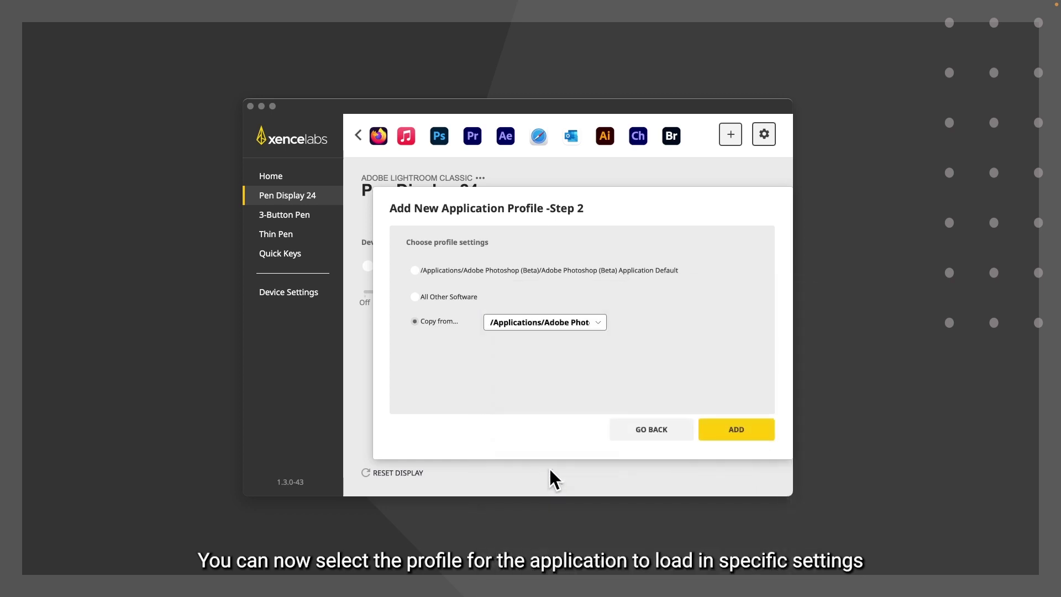
left_click(732, 430)
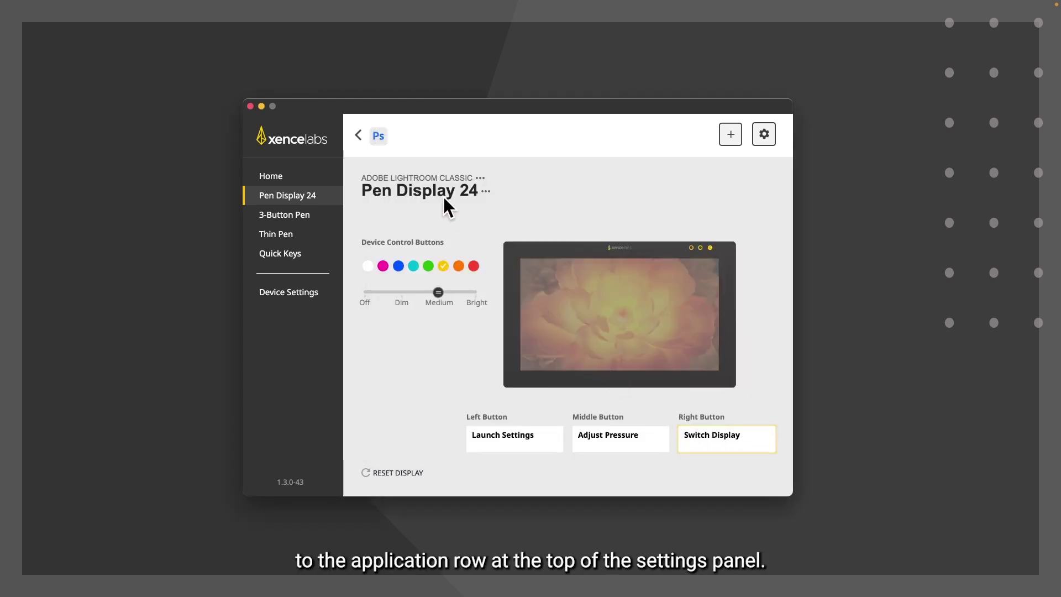
Step: Select the Photoshop (Beta) profile and remove it via the cog-wheel menu, confirming the removal
left_click(379, 137)
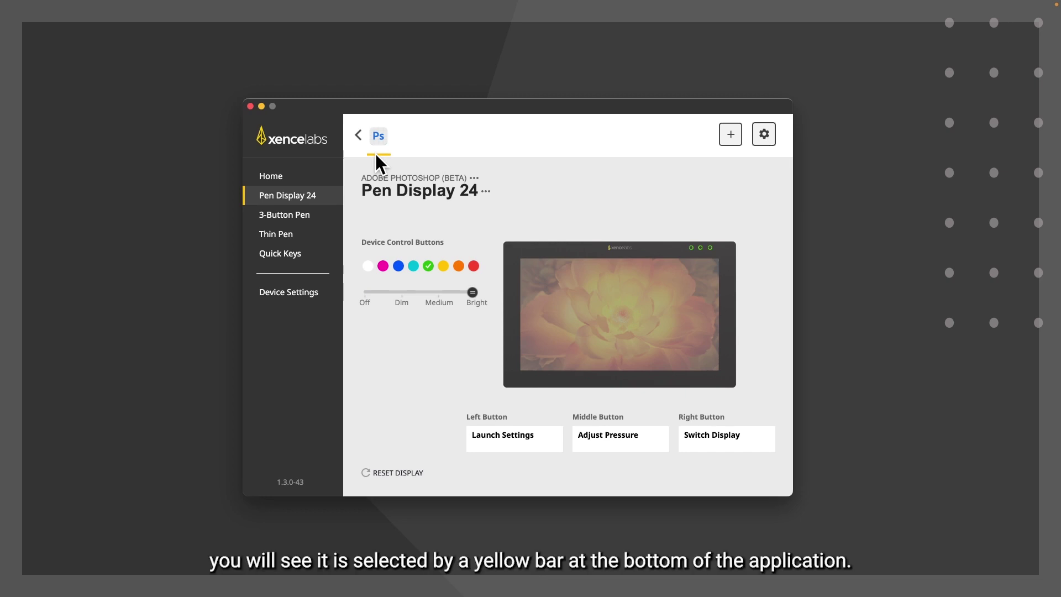
left_click(764, 135)
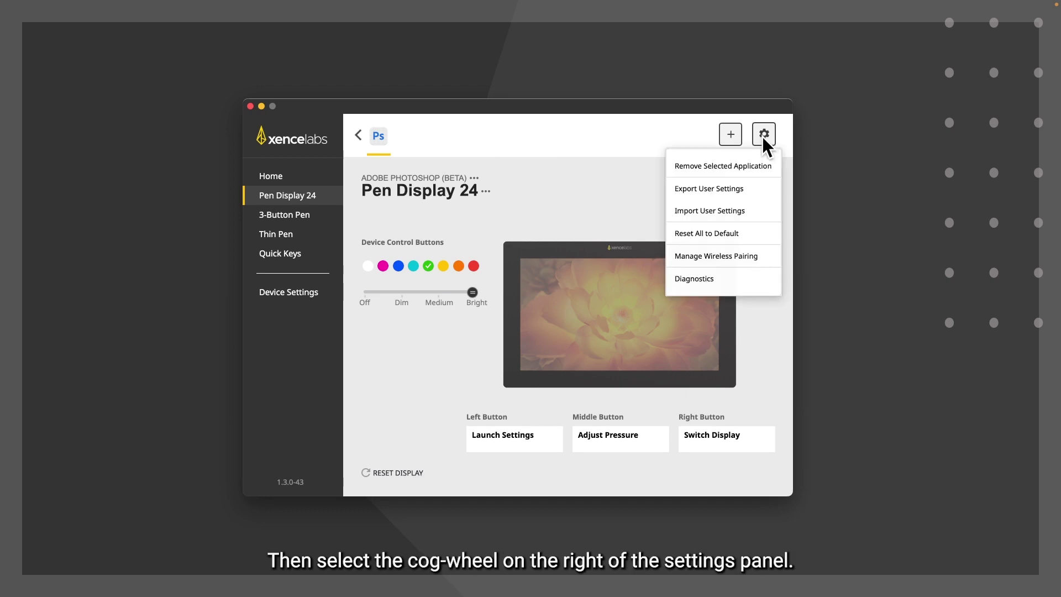
left_click(689, 167)
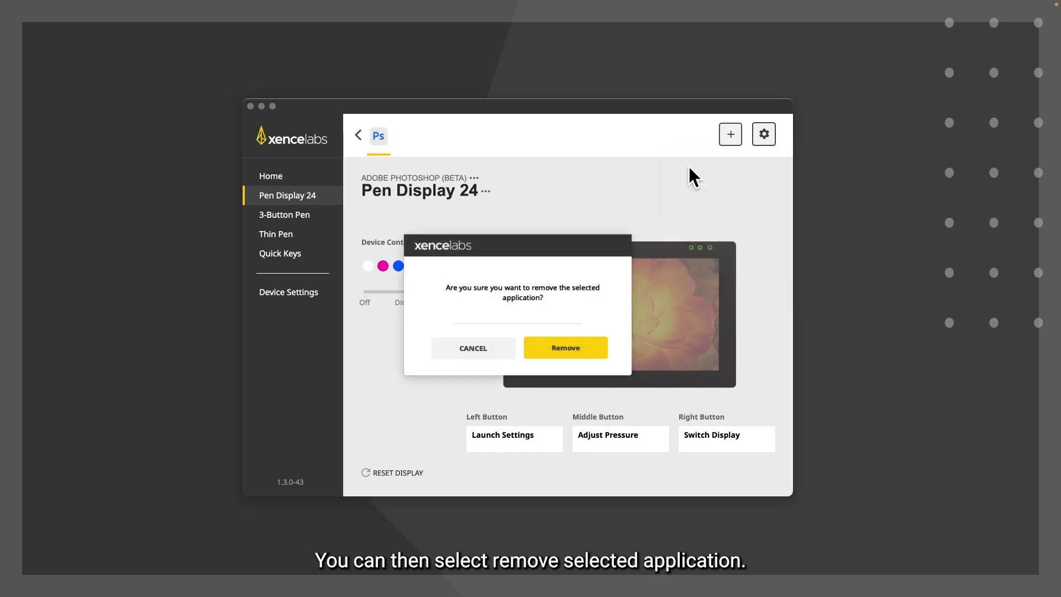
left_click(559, 348)
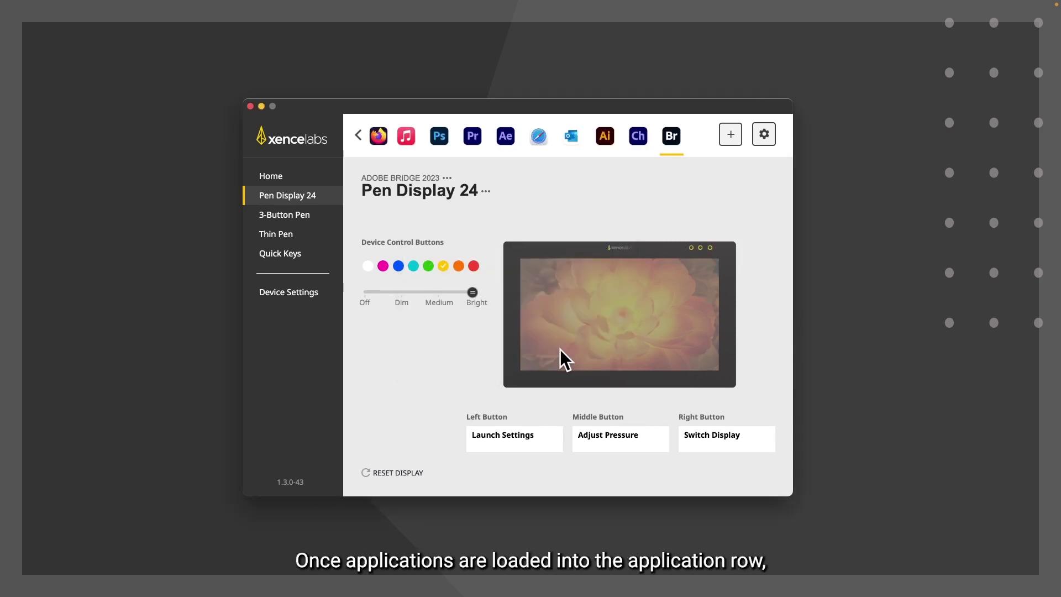
Step: For the Lightroom Classic profile, make the control-button lights blue at Medium brightness
left_click(358, 134)
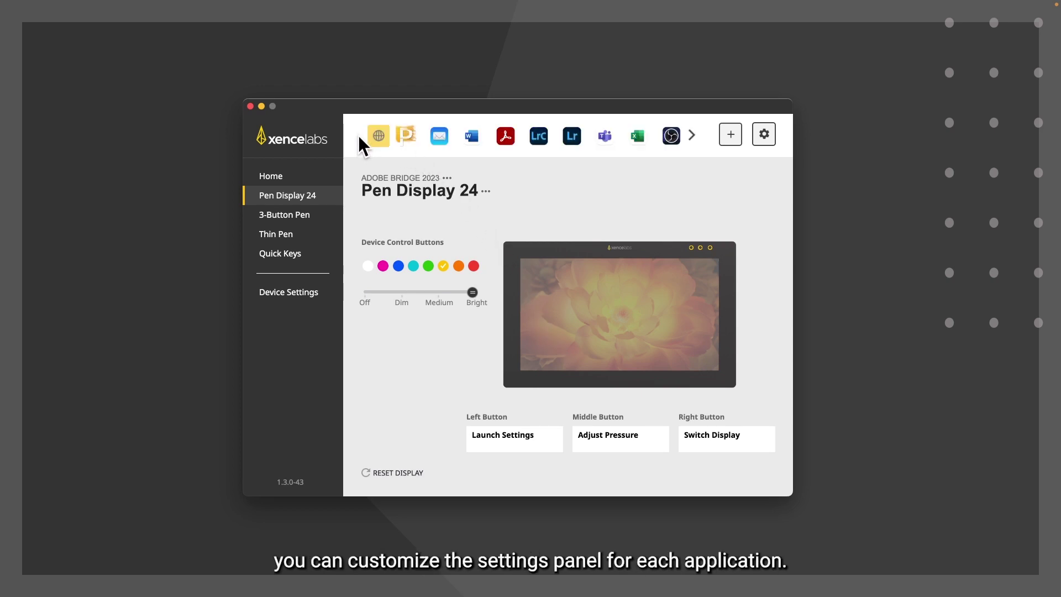
left_click(540, 138)
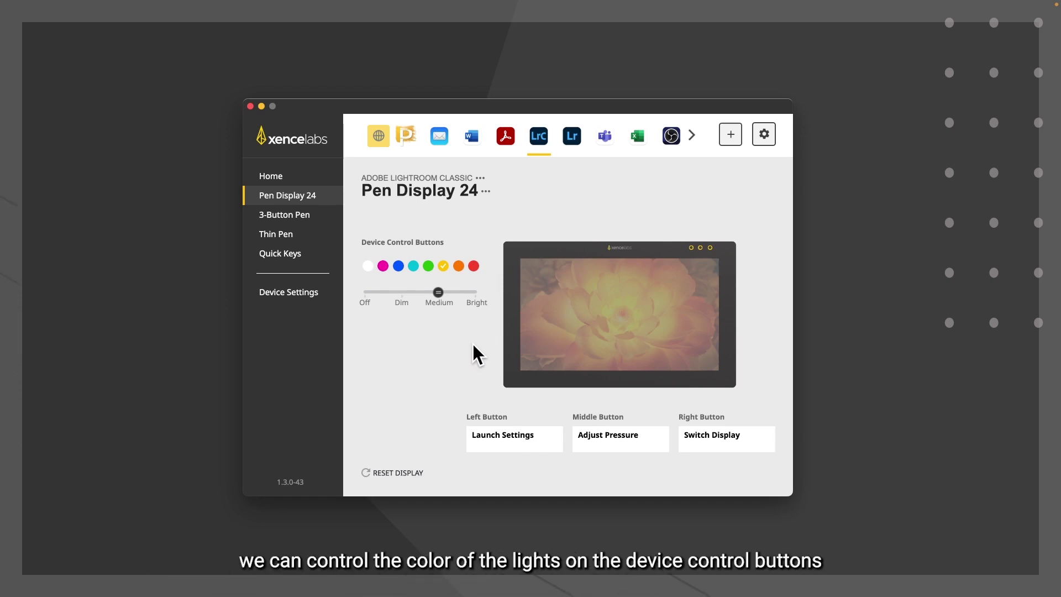
left_click(459, 266)
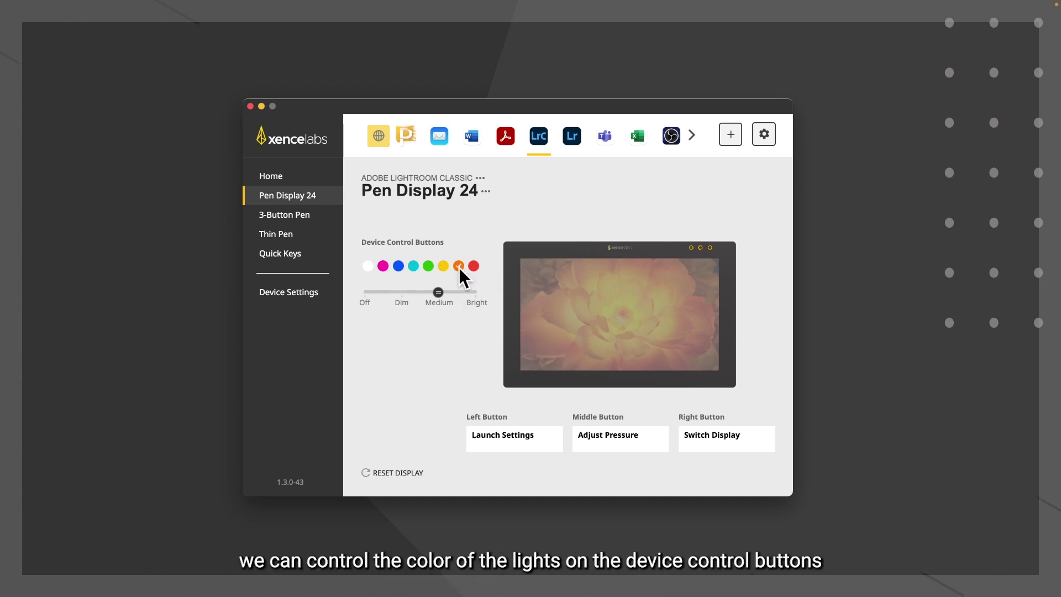
left_click(400, 266)
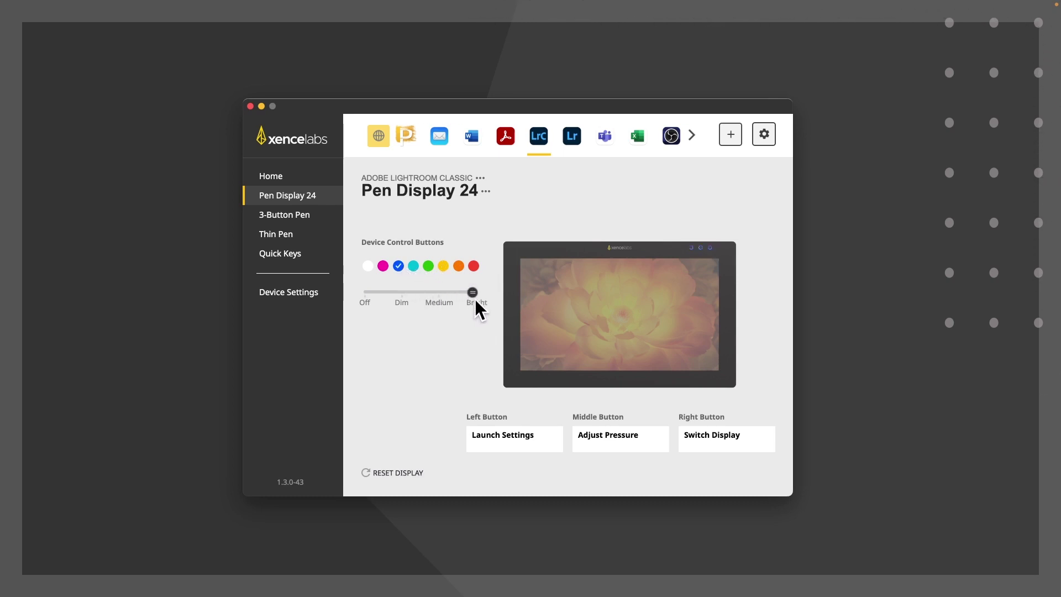
left_click_drag(380, 298, 441, 297)
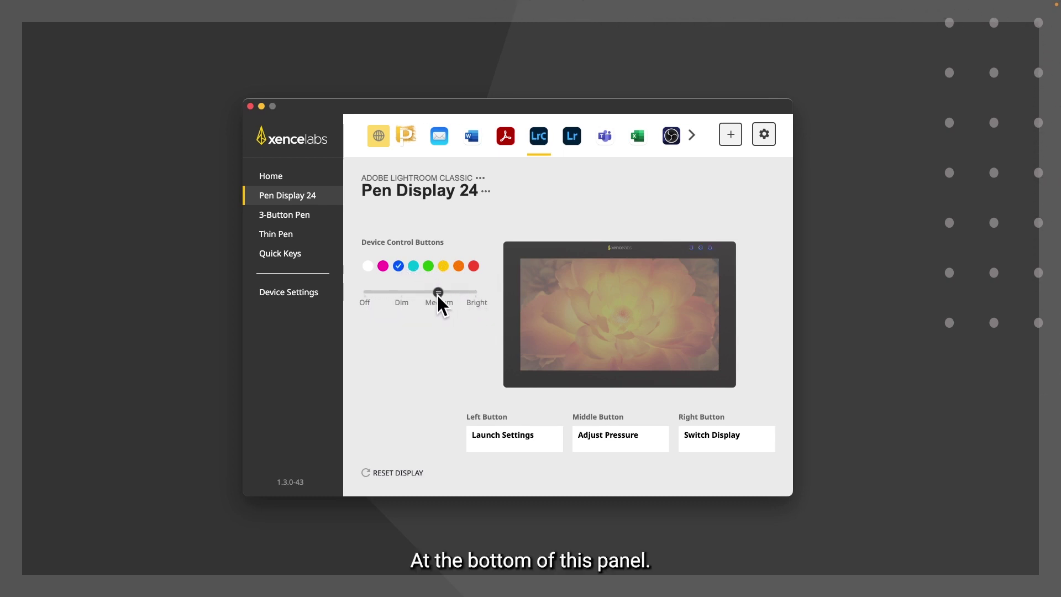
left_click(517, 437)
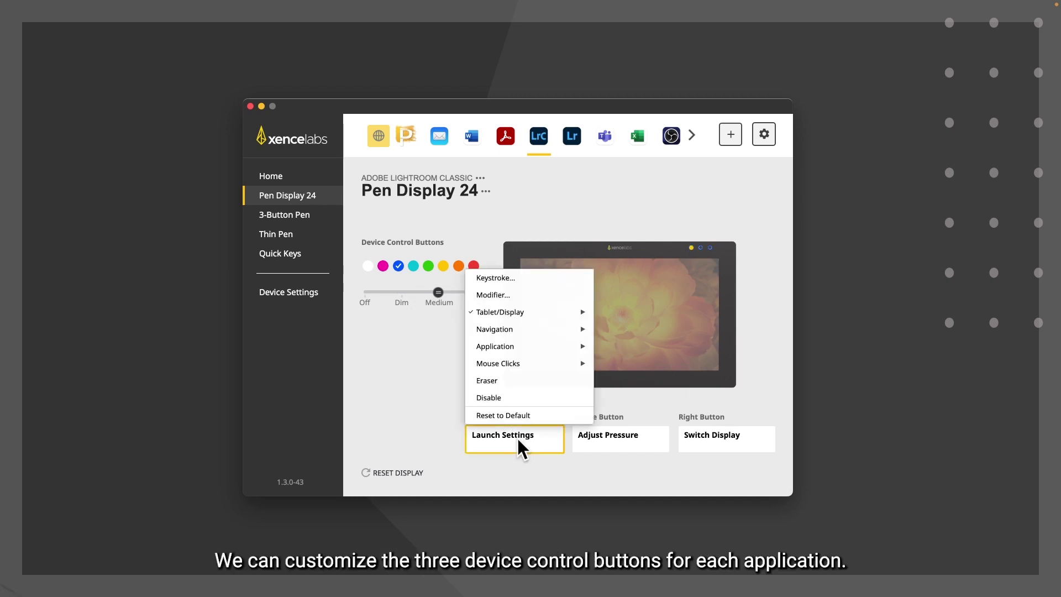
left_click(610, 439)
left_click(622, 438)
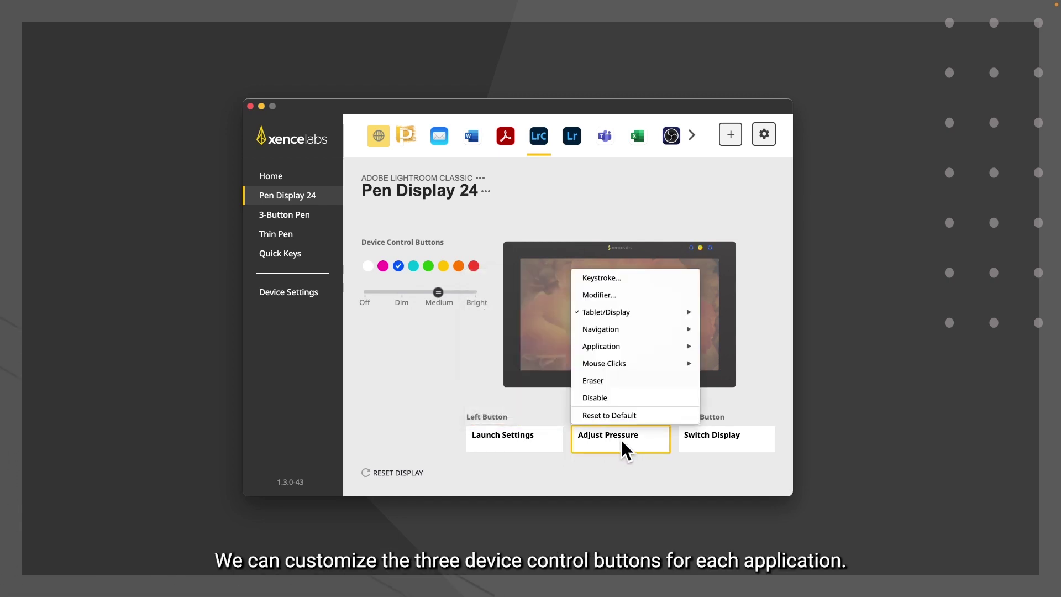
left_click(701, 434)
left_click(711, 435)
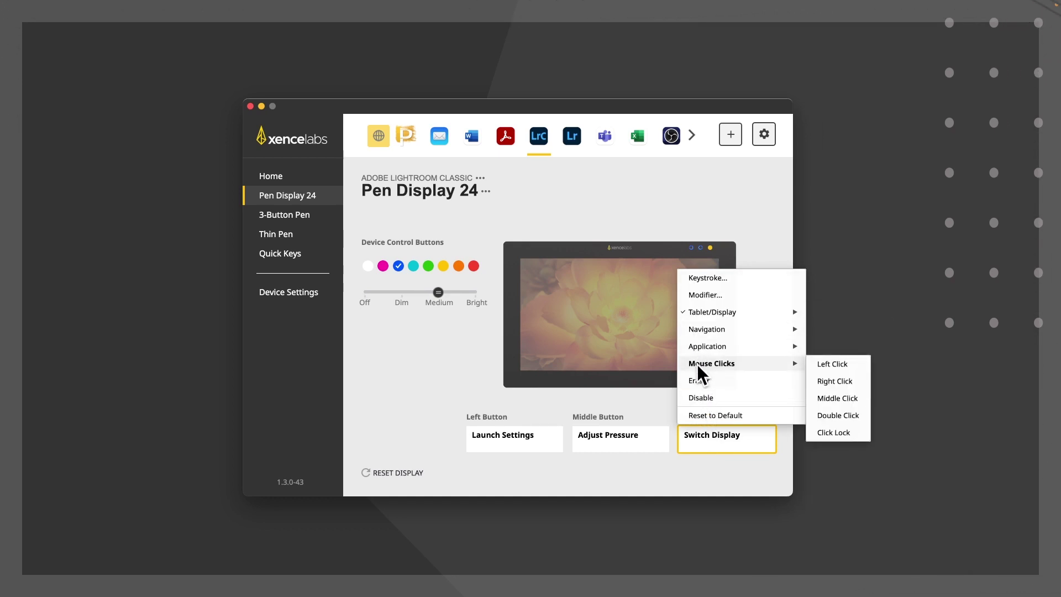
left_click(449, 355)
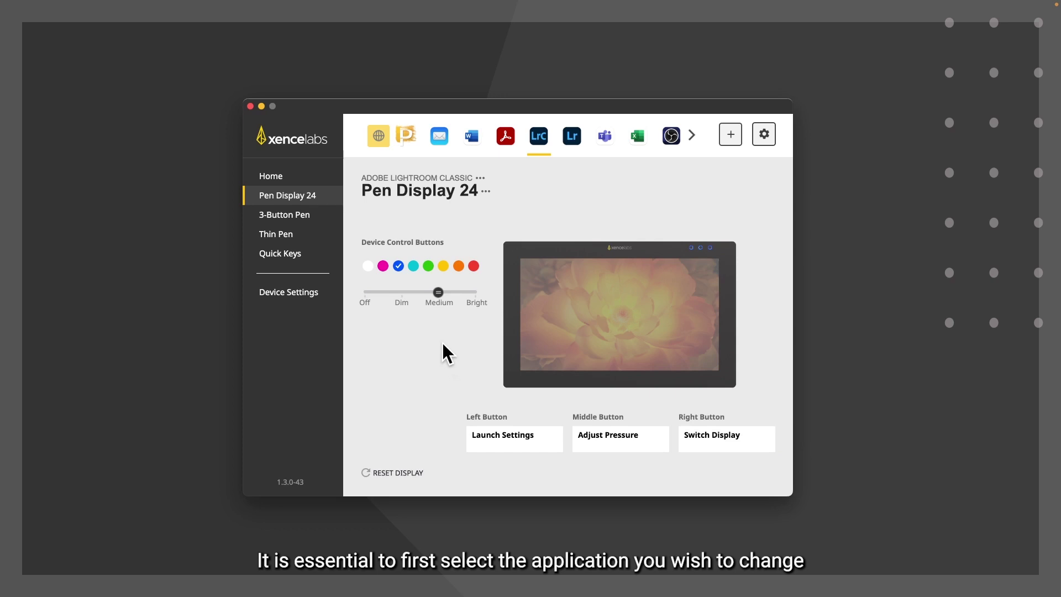
Step: Show the 3-Button Pen settings, moving from the Lightroom profile to Adobe Photoshop 2023
left_click(280, 215)
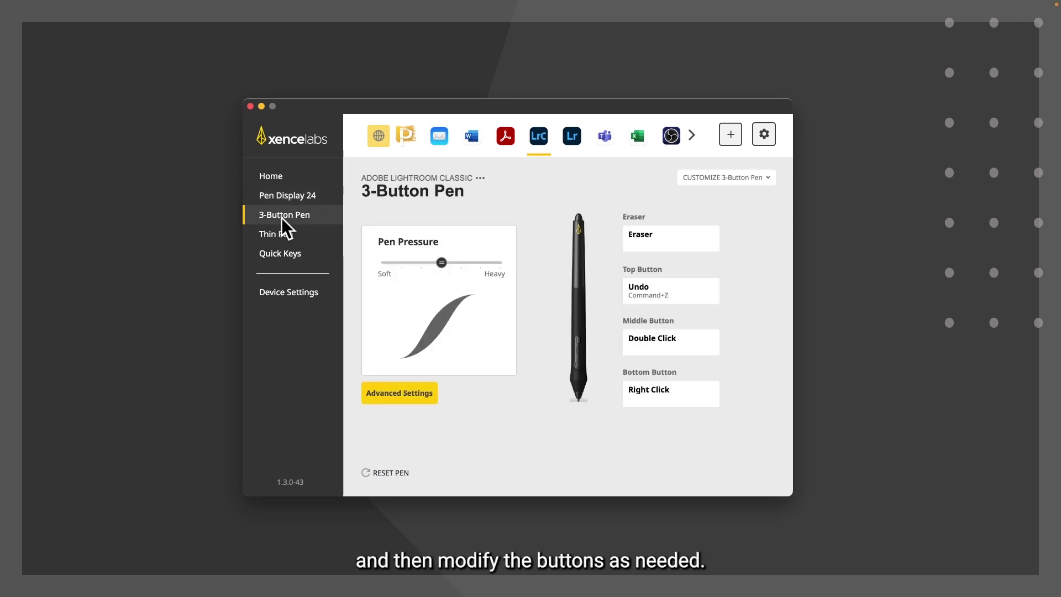
left_click(569, 138)
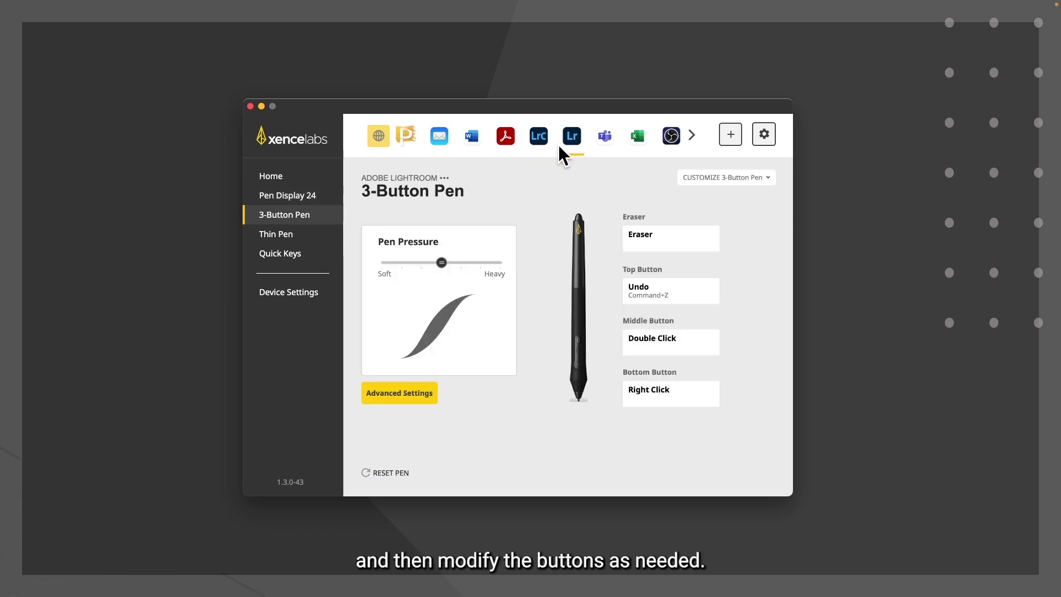
left_click(691, 135)
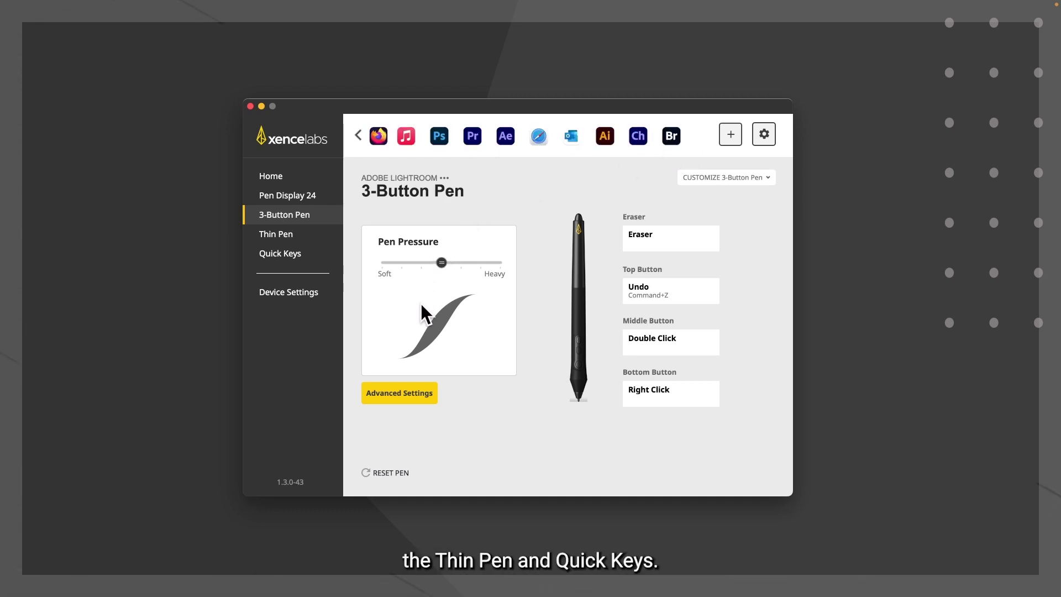
left_click(440, 136)
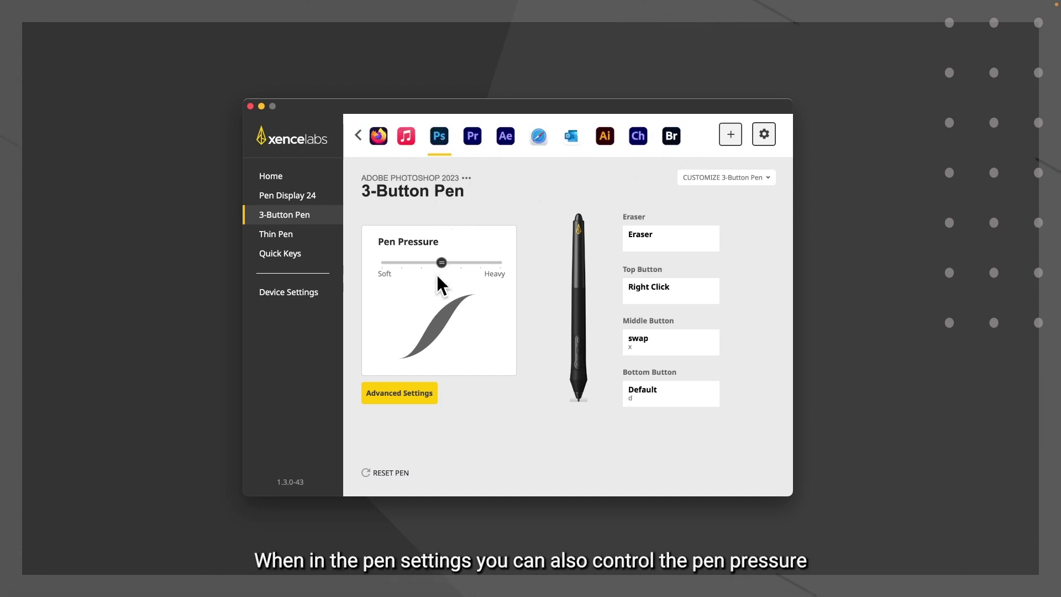
Step: Try pen pressure settings and bend the advanced pressure curve without saving, then go to Device Settings
mouse_move(438, 263)
left_mouse_down()
mouse_move(481, 264)
mouse_move(399, 267)
mouse_move(430, 267)
left_mouse_up()
left_click(398, 392)
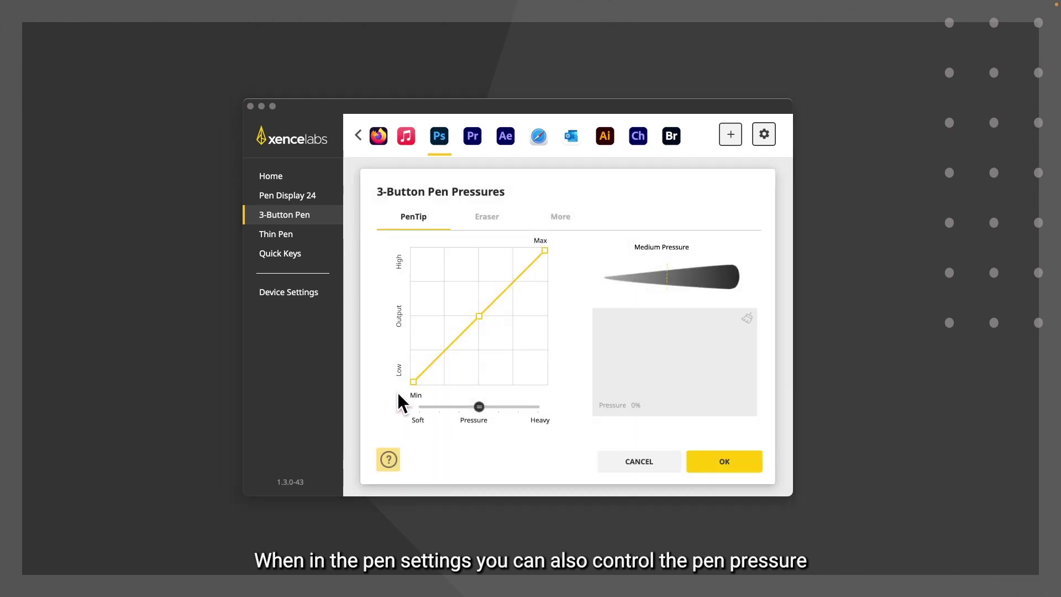
left_click_drag(479, 316, 504, 347)
left_click(645, 461)
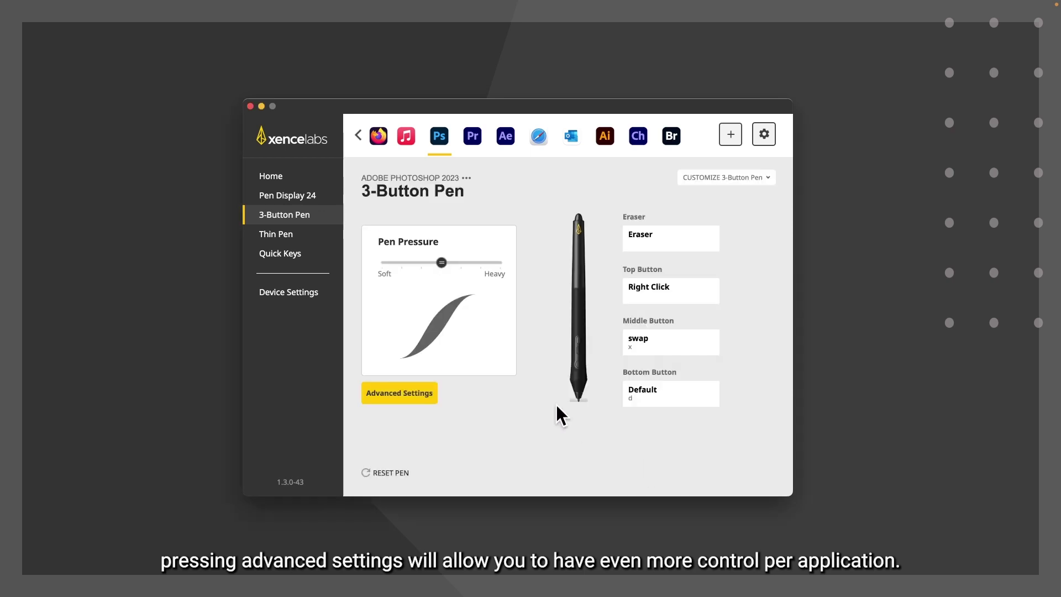
left_click(279, 292)
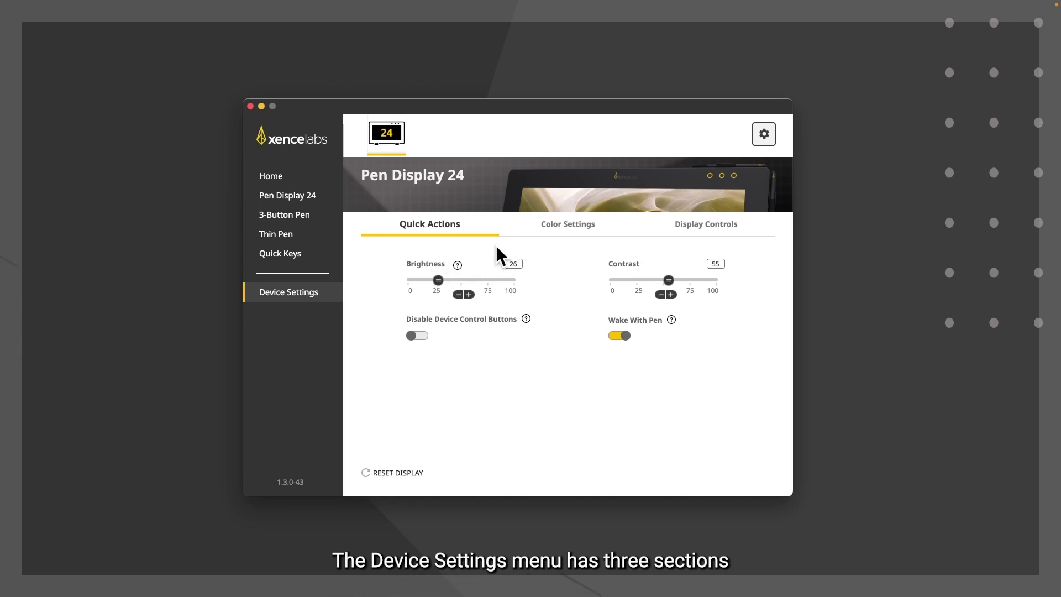
Step: Glance at Color Settings and Display Controls, then set Quick Actions brightness to 34
left_click(556, 226)
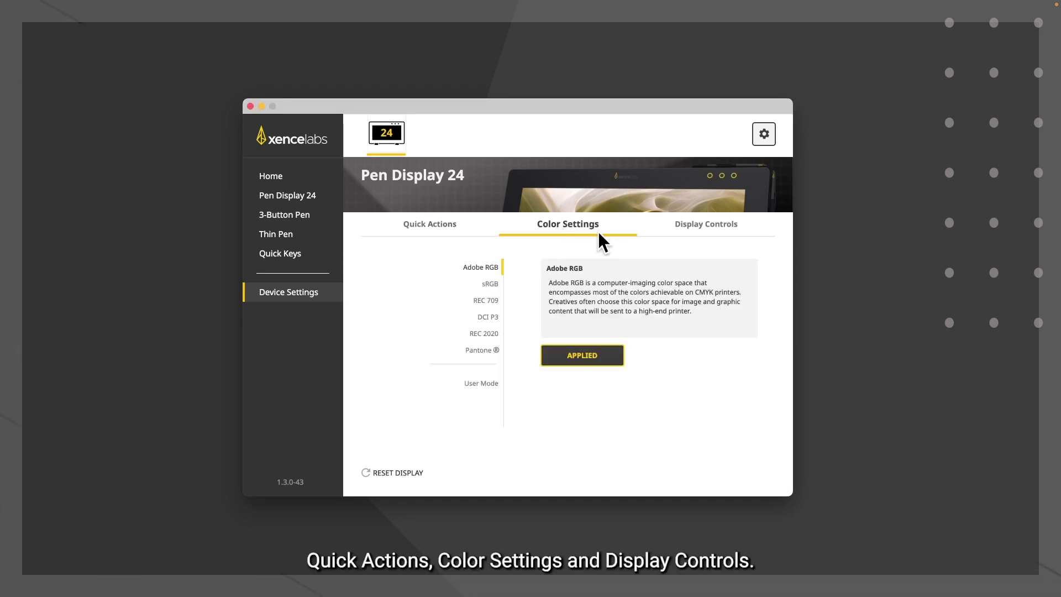
left_click(684, 226)
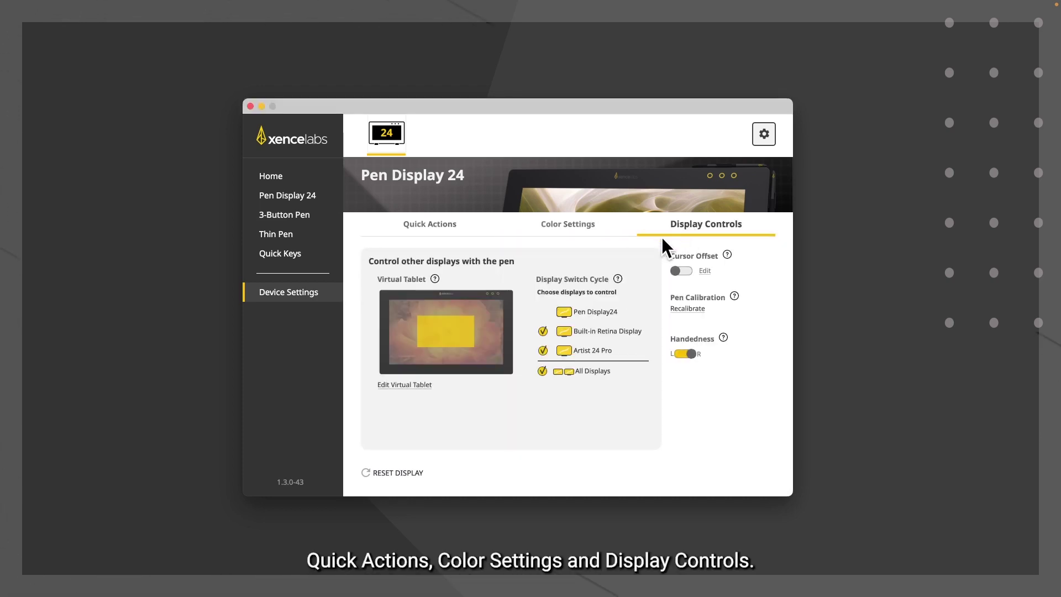
left_click(428, 228)
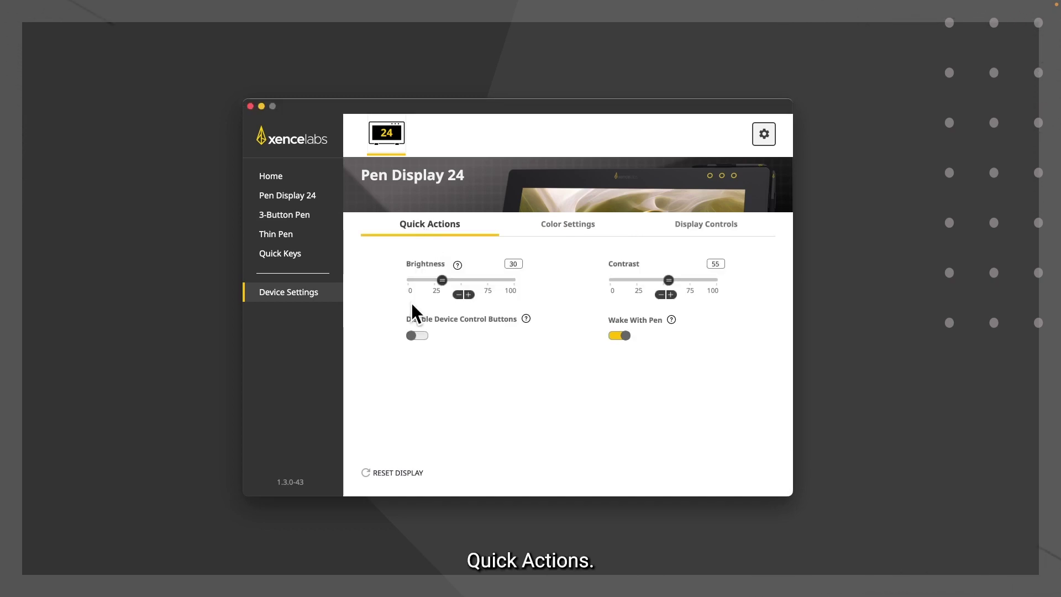
left_click(478, 280)
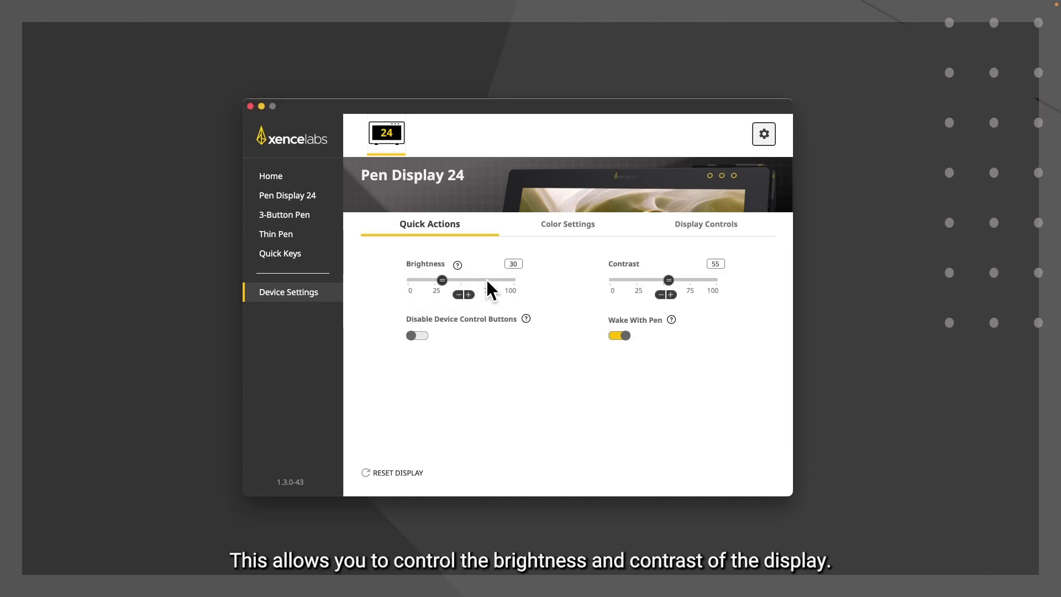
left_click(486, 280)
left_click(445, 280)
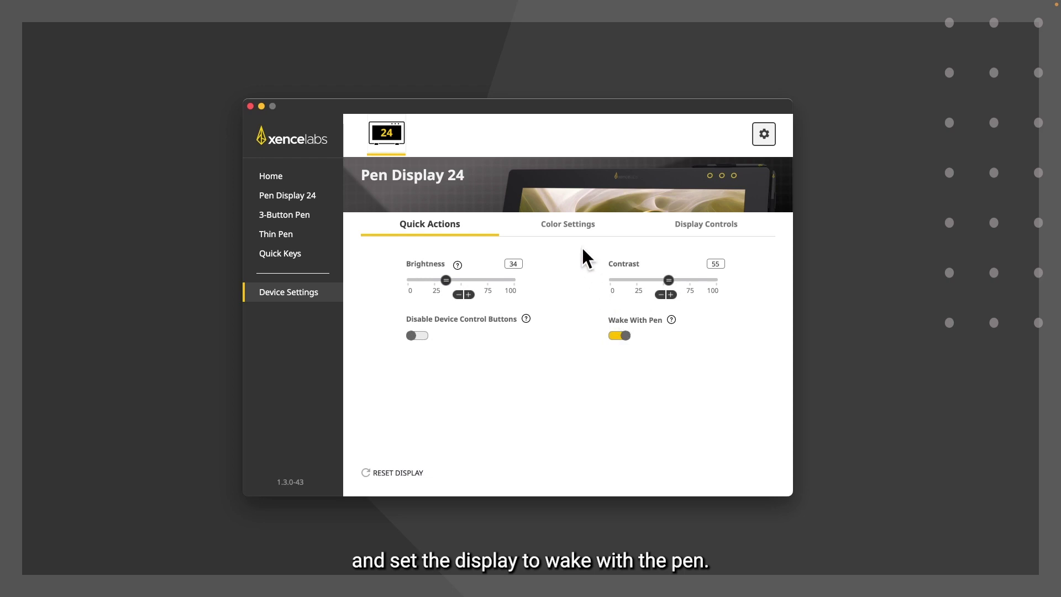
Step: Preview the sRGB, REC 709, DCI P3, REC 2020 and Pantone profiles, then open User Mode preferences
left_click(568, 227)
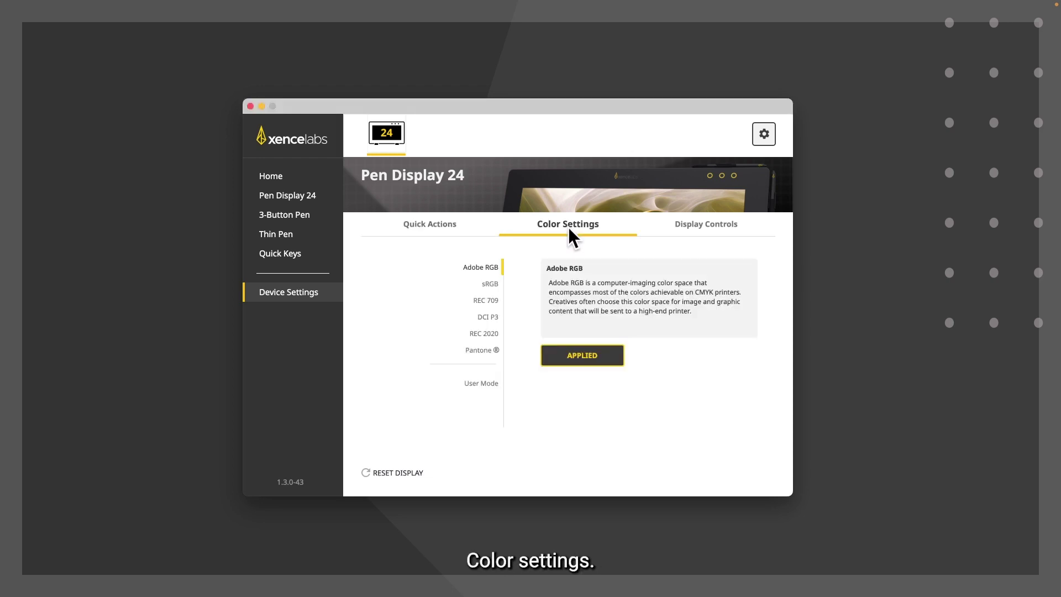
left_click(486, 283)
left_click(482, 301)
left_click(481, 317)
left_click(478, 334)
left_click(473, 350)
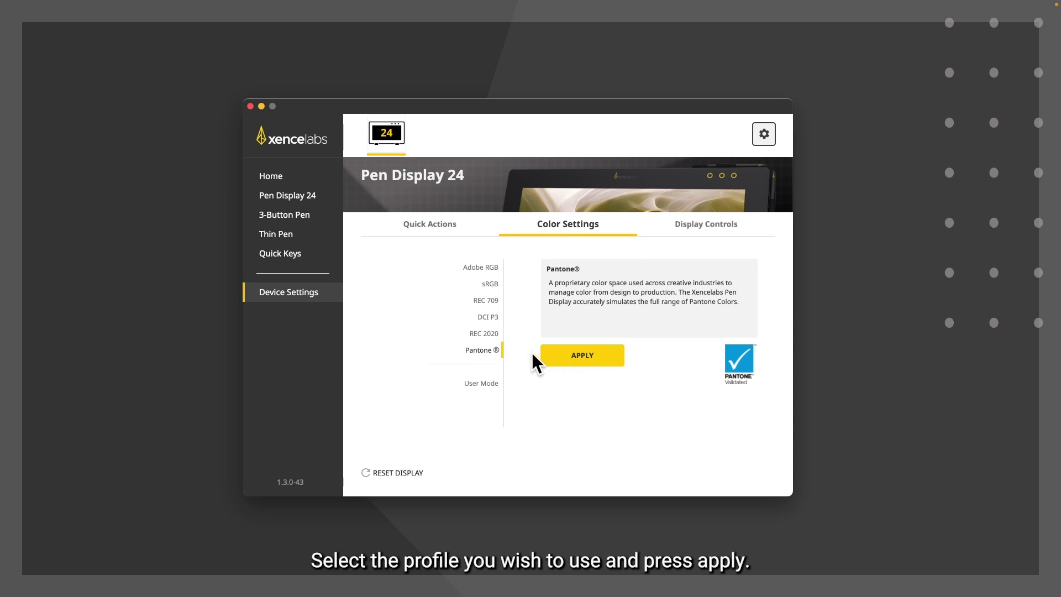
left_click(482, 383)
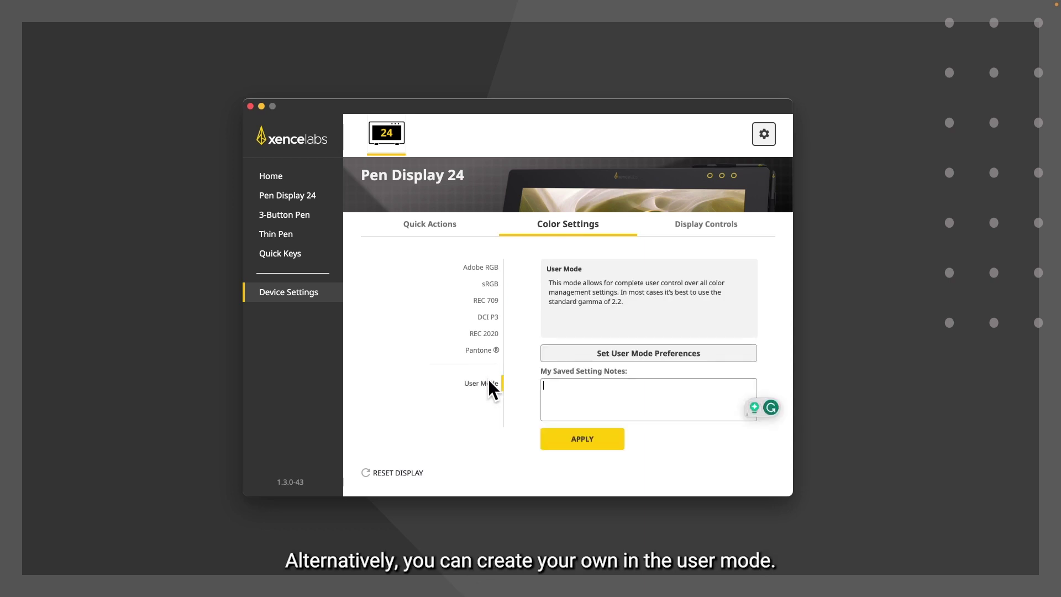
left_click(584, 353)
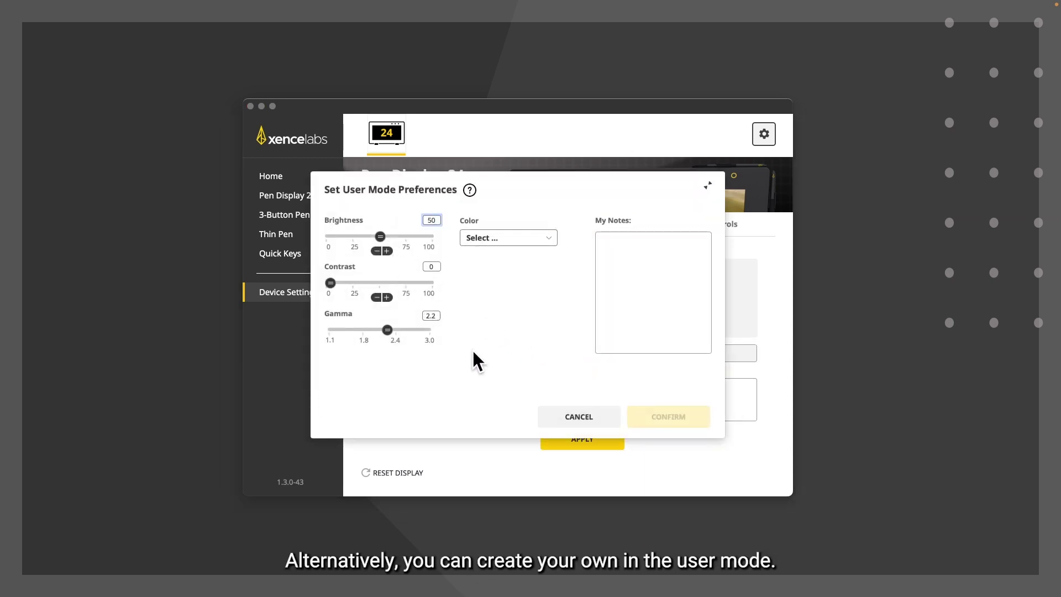
left_click(578, 419)
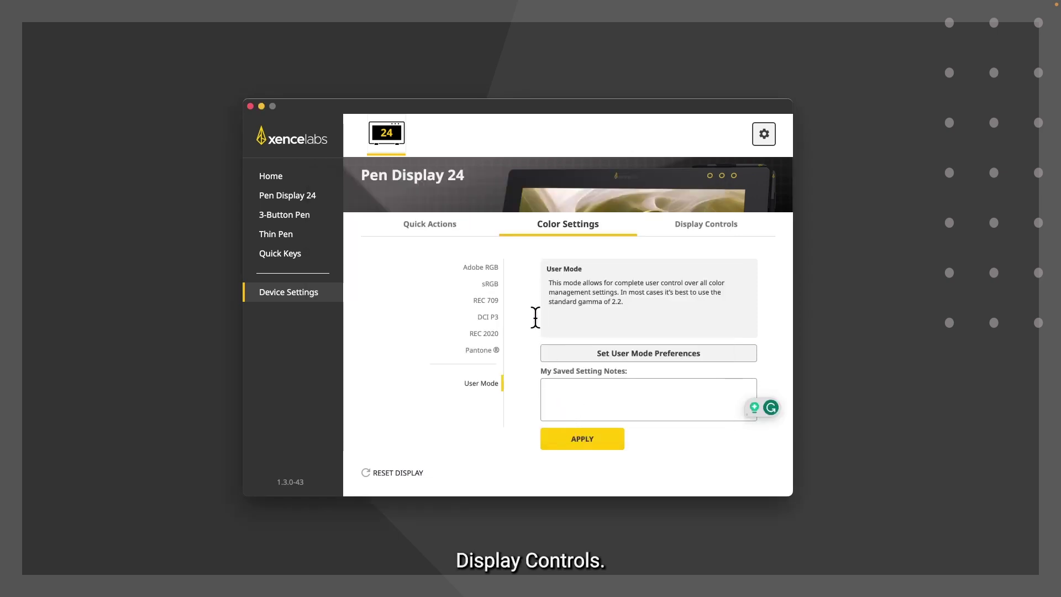
left_click(687, 225)
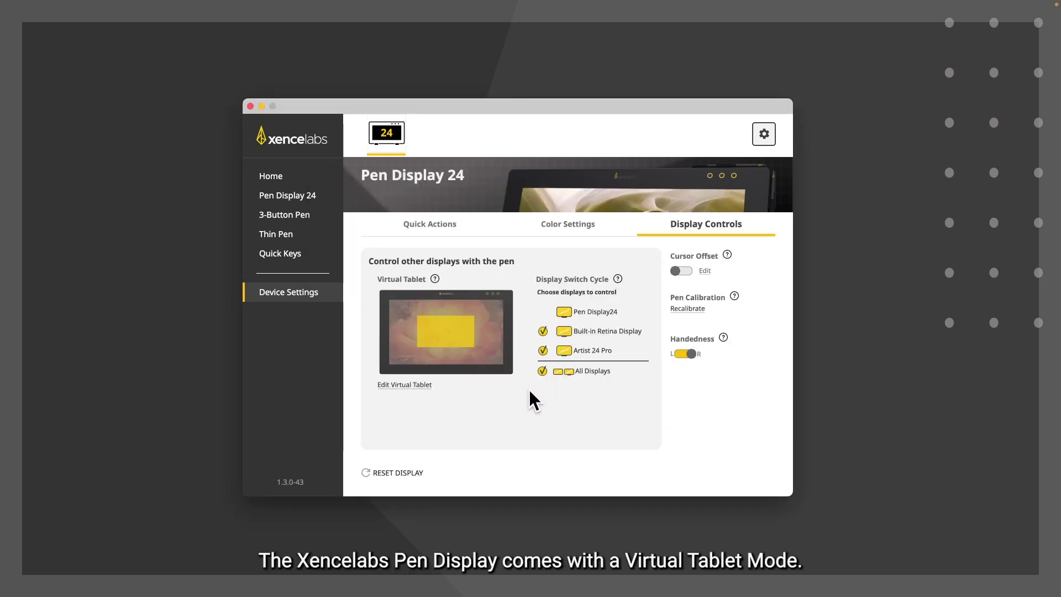
left_click(396, 385)
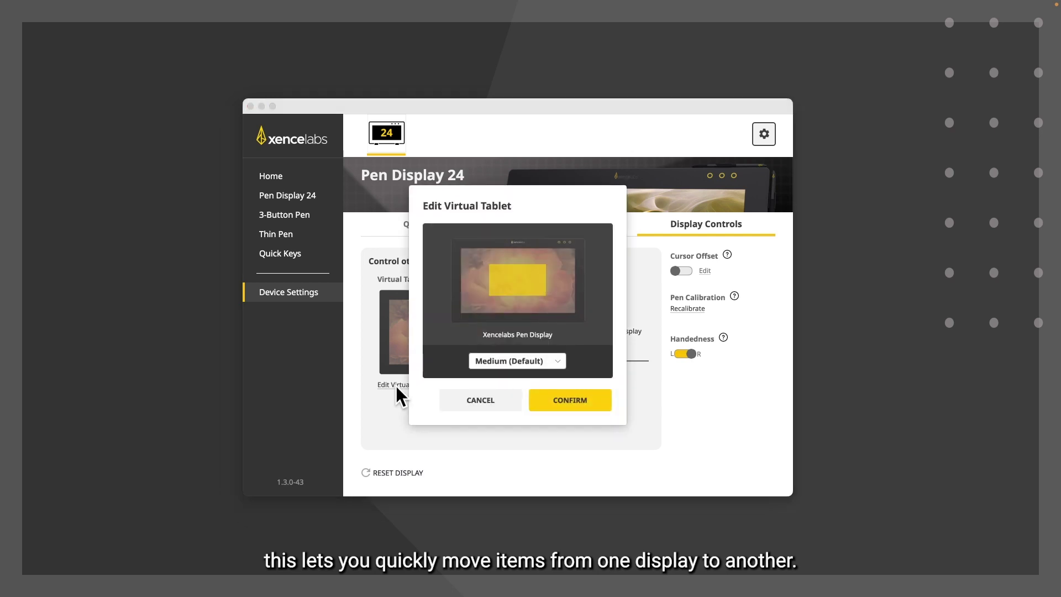
left_click(486, 361)
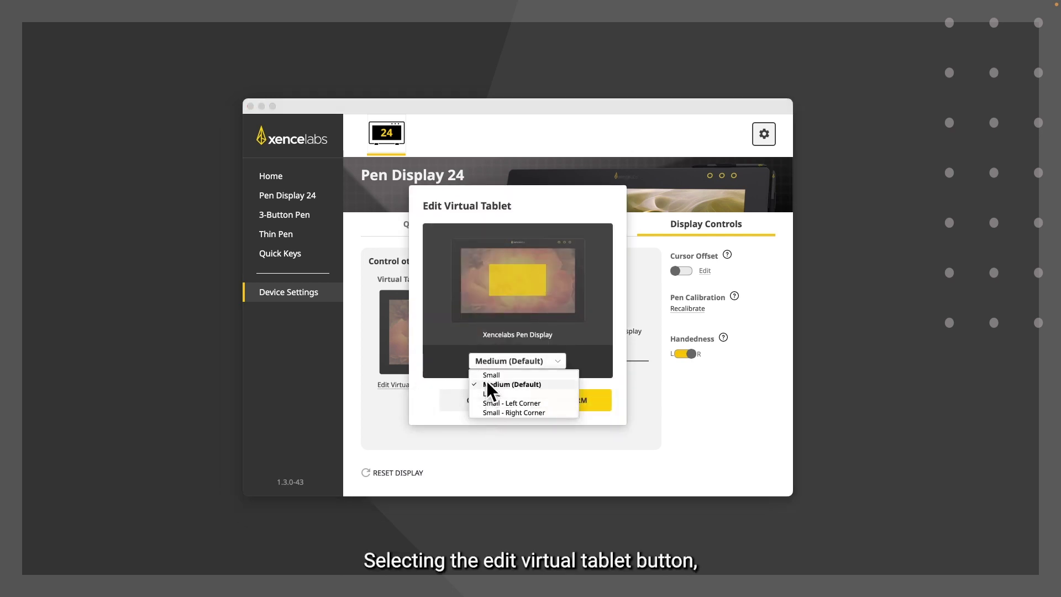
left_click(489, 402)
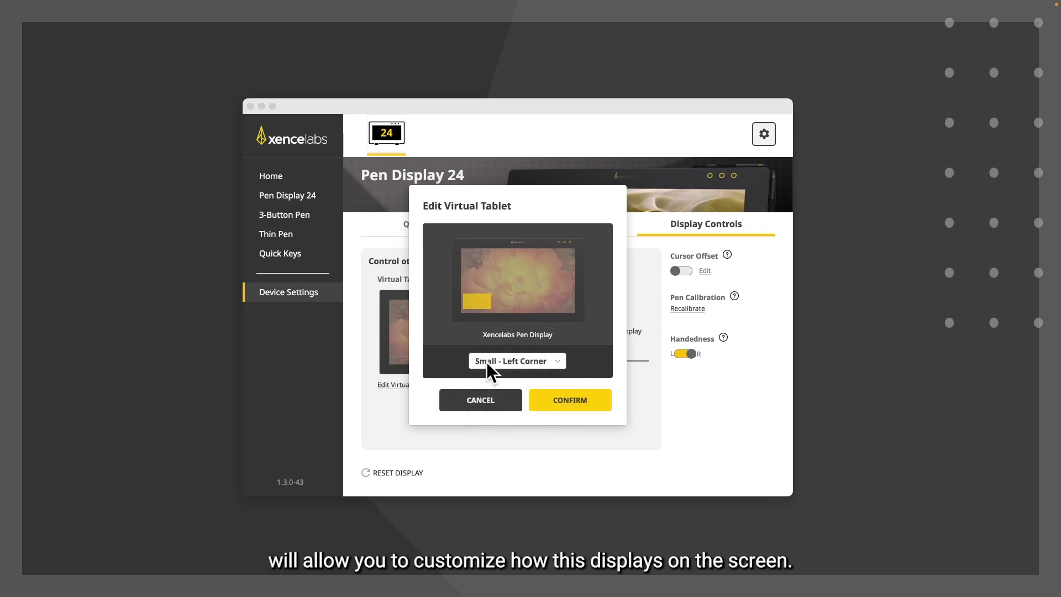
left_click(489, 362)
left_click(489, 412)
left_click(489, 362)
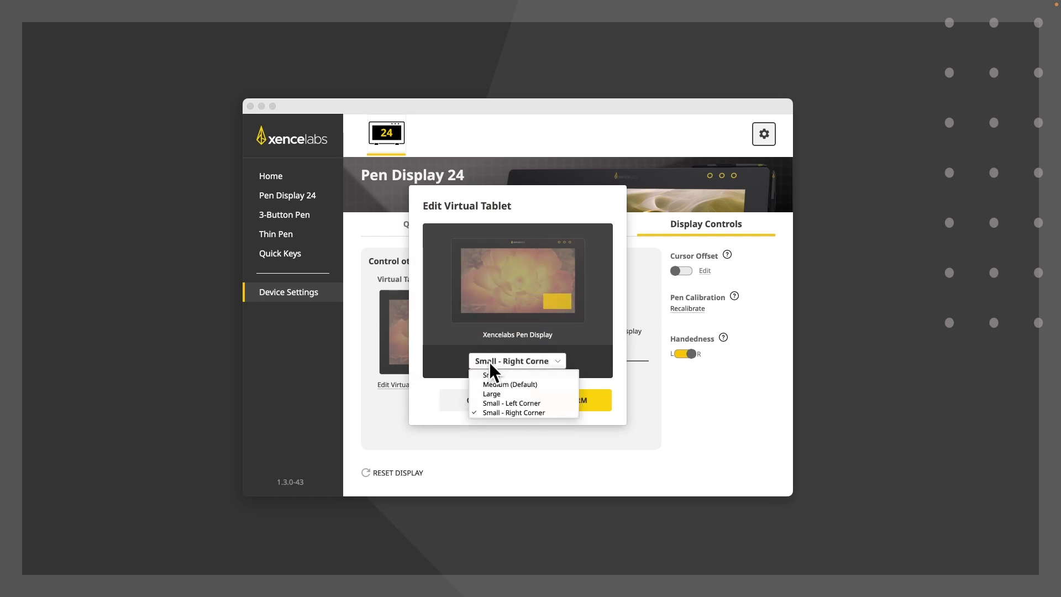
left_click(491, 393)
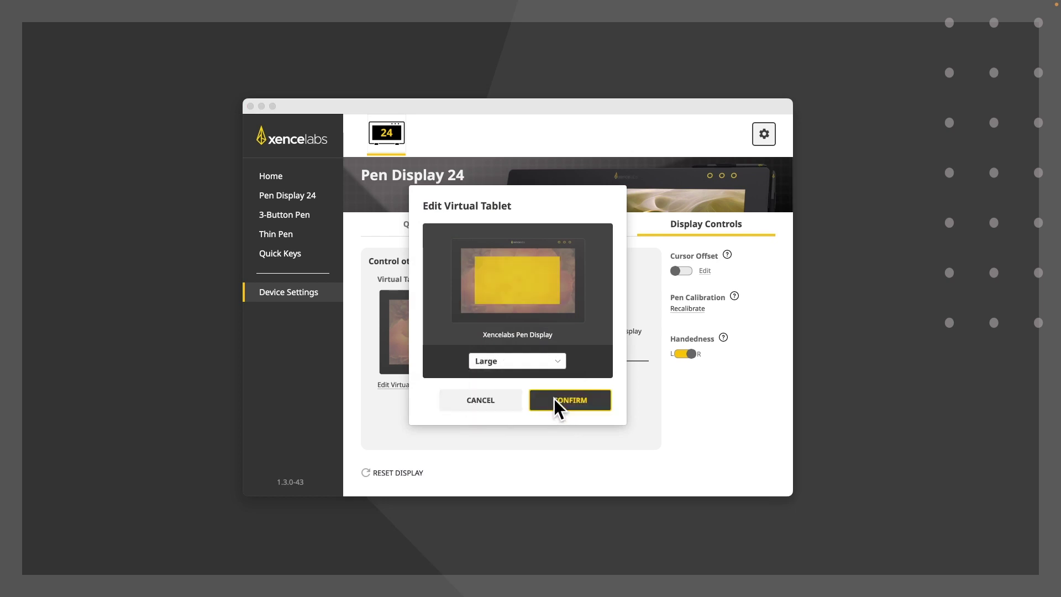
left_click(554, 399)
left_click(399, 386)
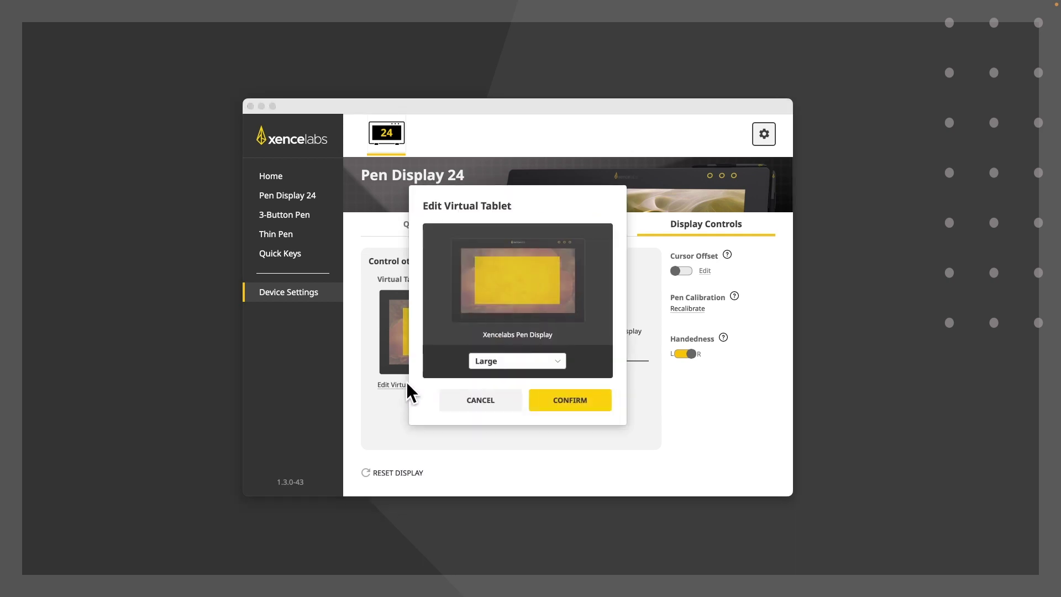
left_click(488, 363)
left_click(492, 385)
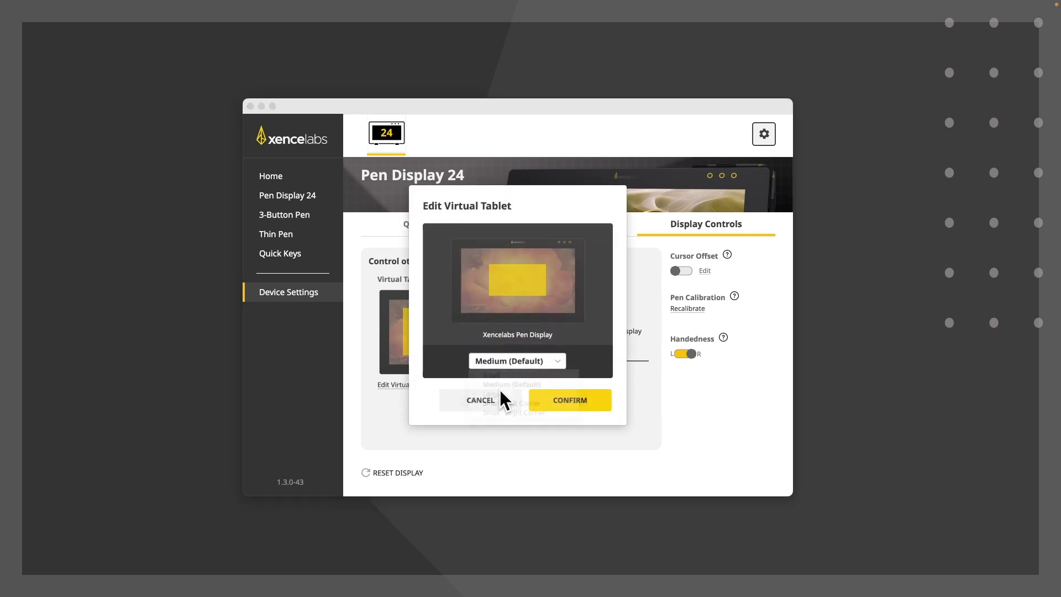
left_click(563, 397)
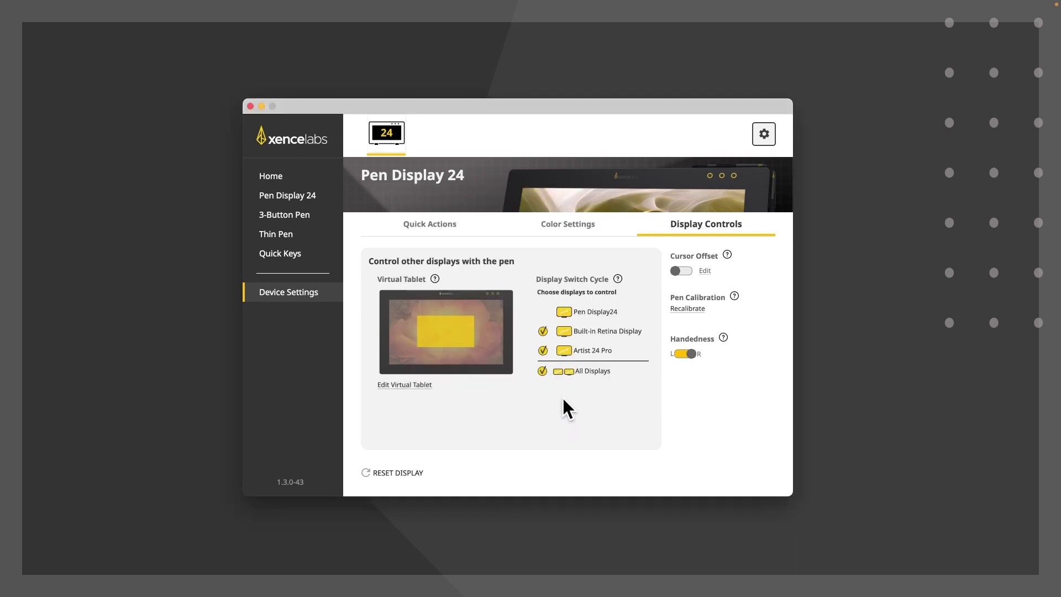
Step: Re-tick Artist 24 Pro in the Display Switch Cycle and start pen Recalibrate
left_click(543, 352)
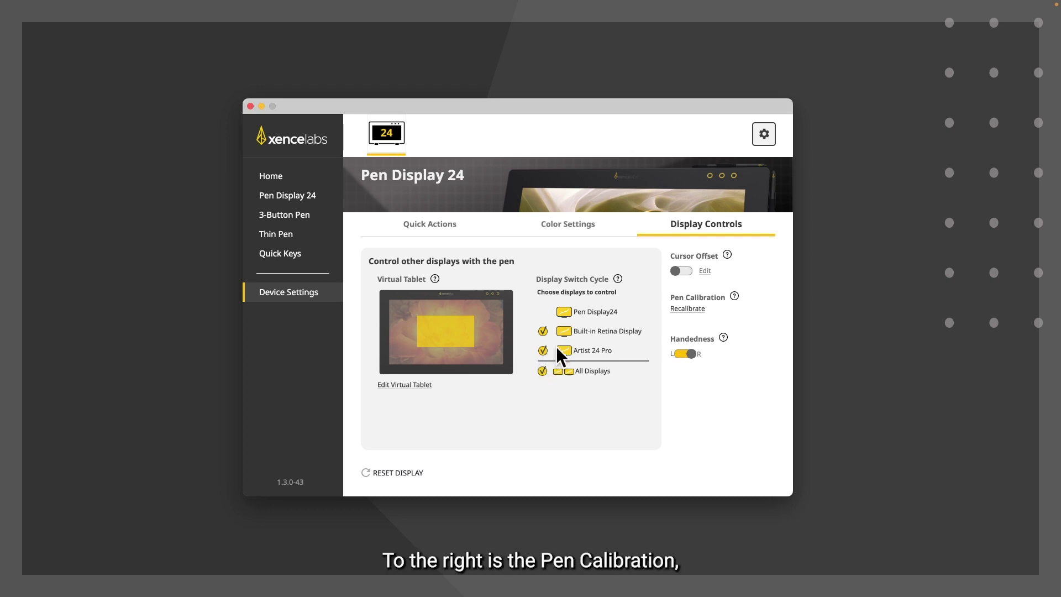
left_click(686, 310)
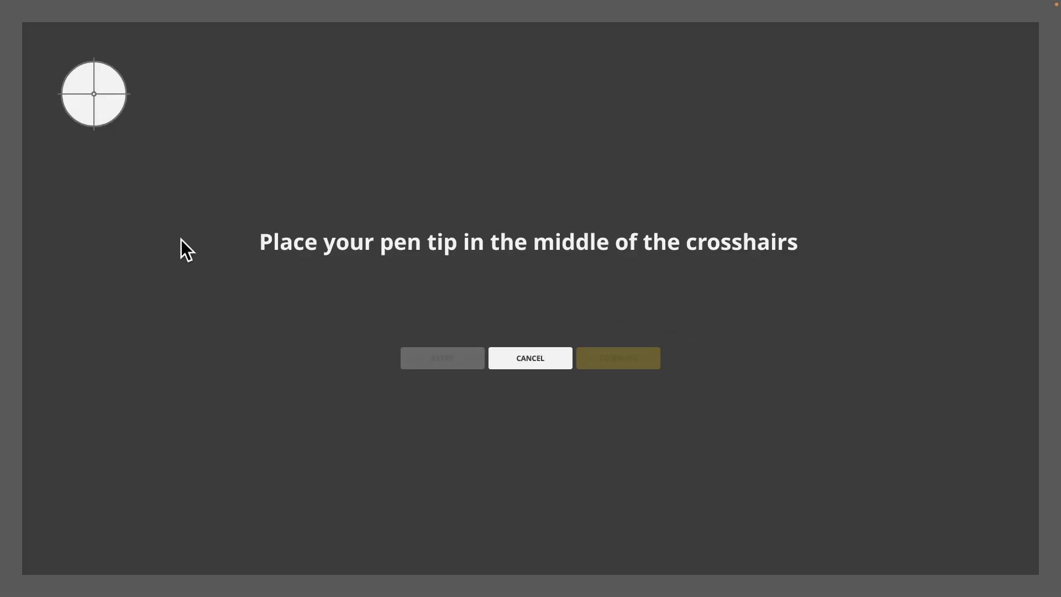
Step: Cancel pen calibration, read the Cursor Offset help explanation, and close it
left_click(525, 358)
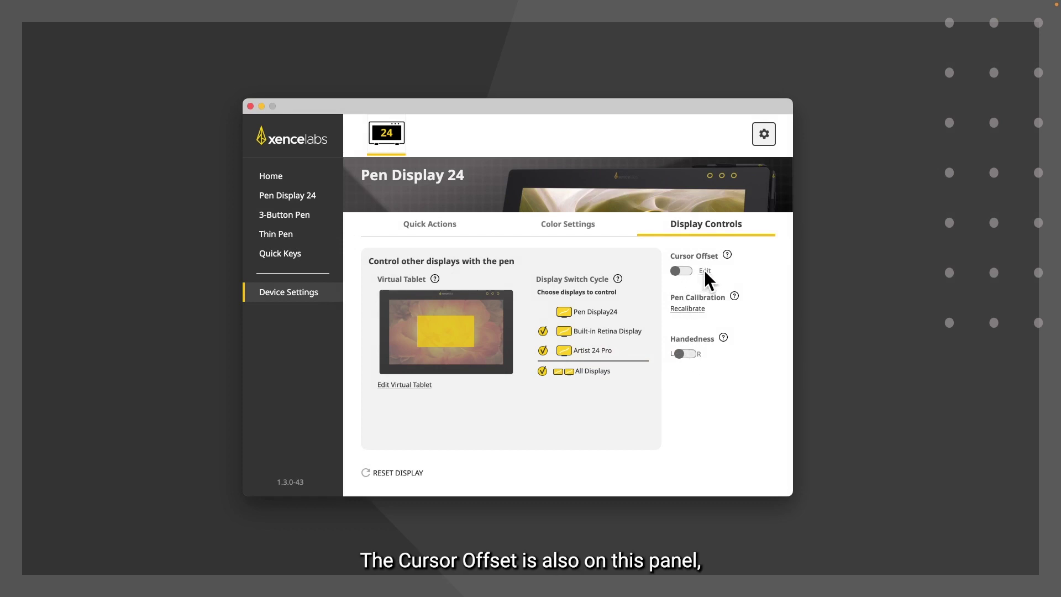
mouse_move(725, 253)
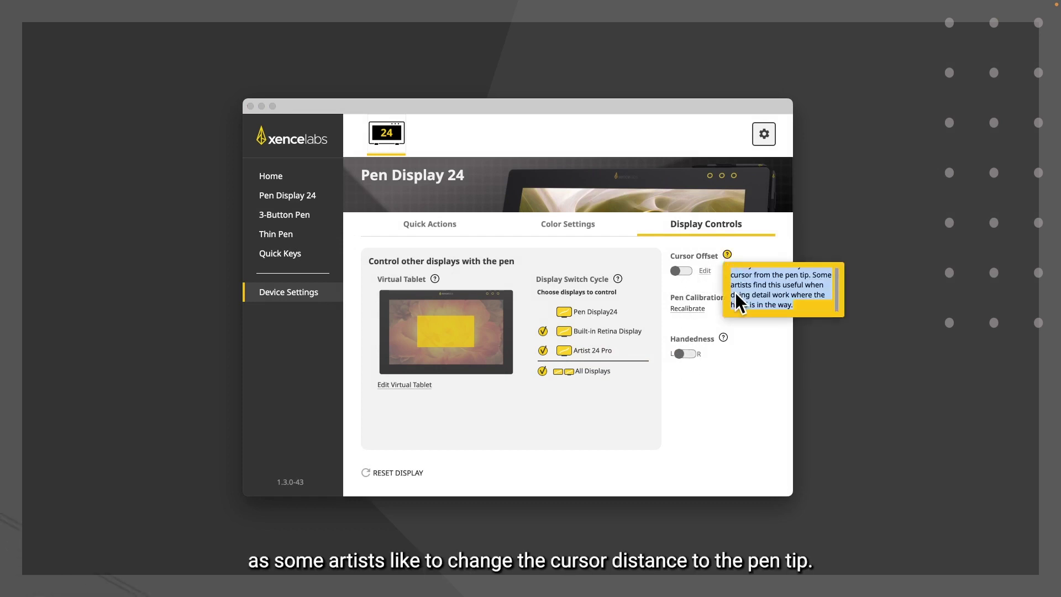
left_click(780, 303)
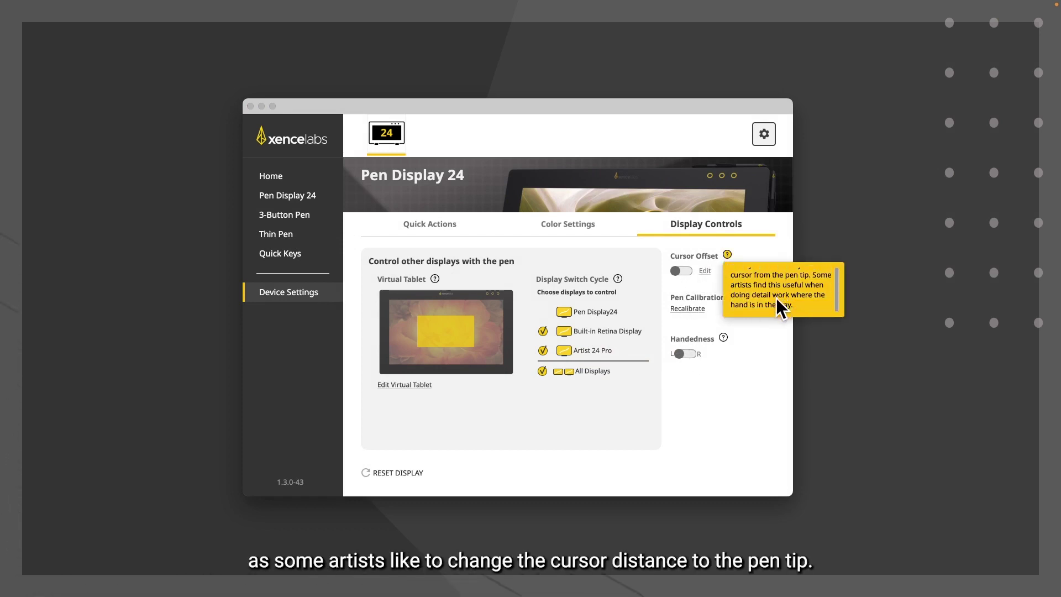
scroll(775, 310, "up", 1)
scroll(743, 311, "down", 1)
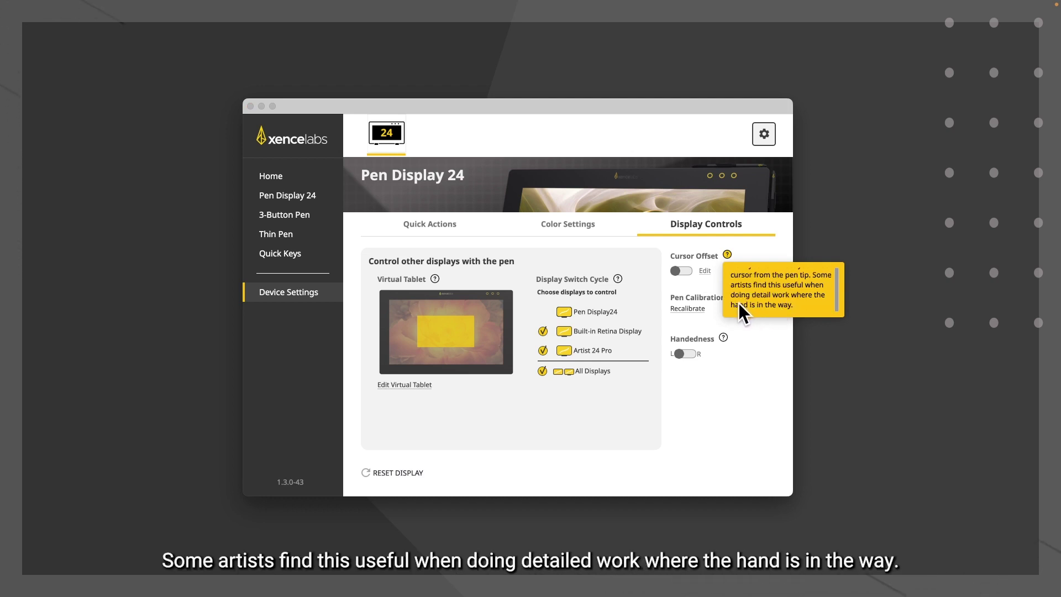
left_click(751, 257)
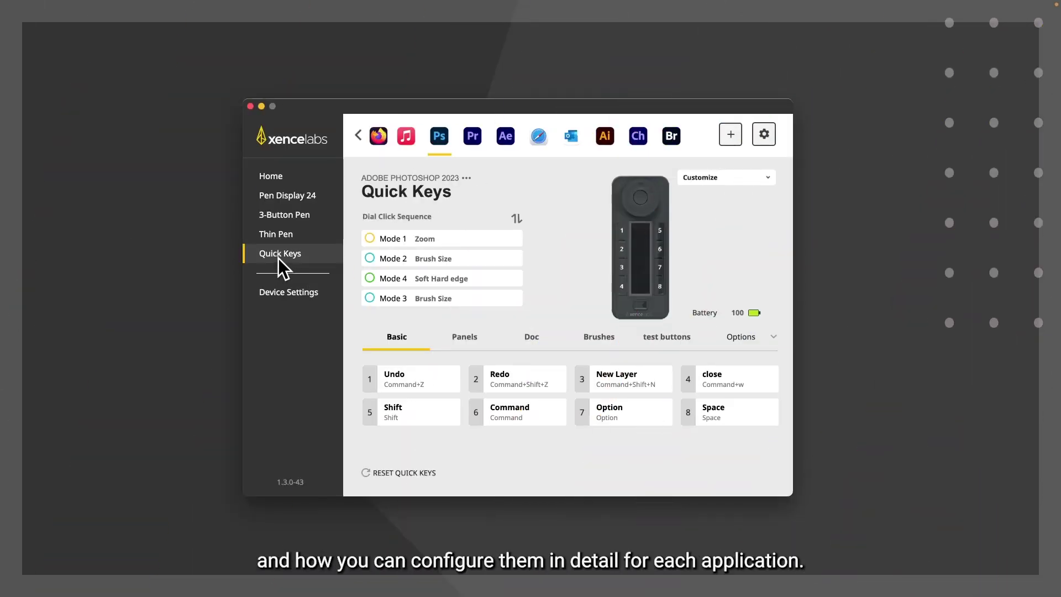
Step: Preview the Customize menu's Screen Brightness and Orientation options, then show the Photoshop 2023 Panels keys
left_click(702, 181)
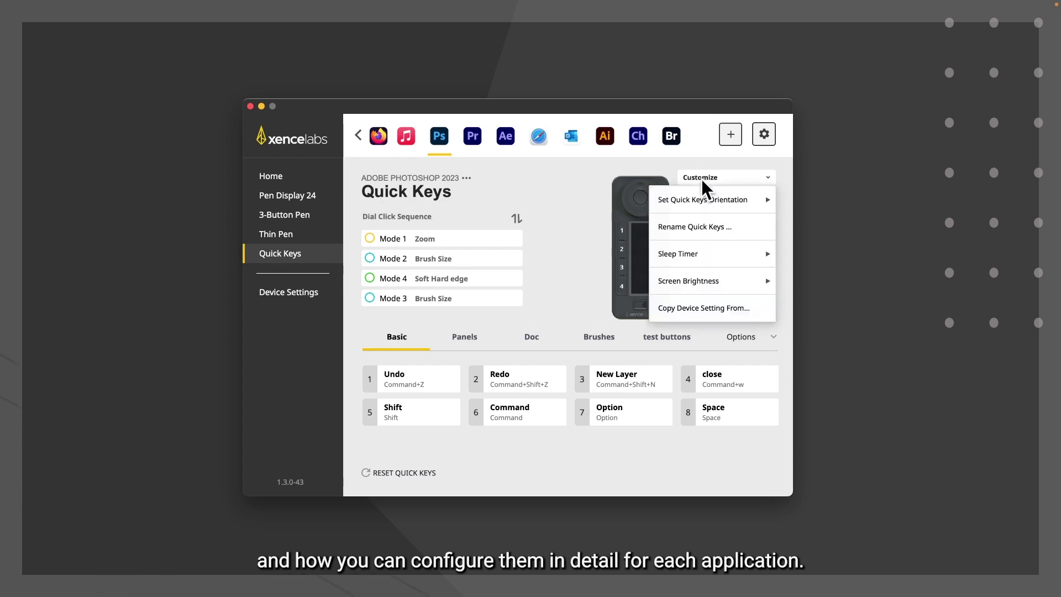
mouse_move(694, 281)
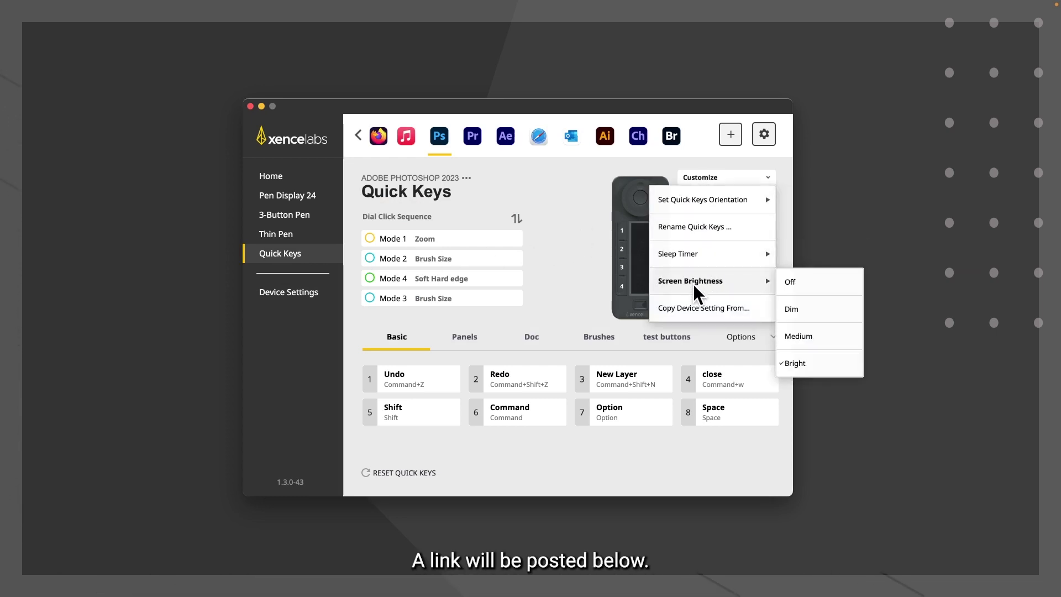
mouse_move(685, 200)
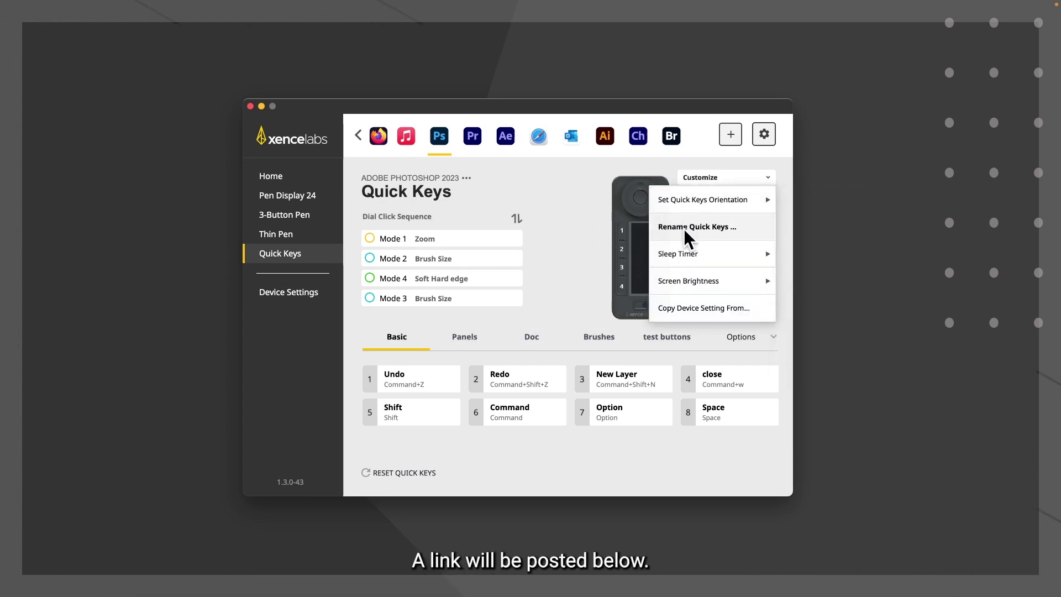
left_click(553, 292)
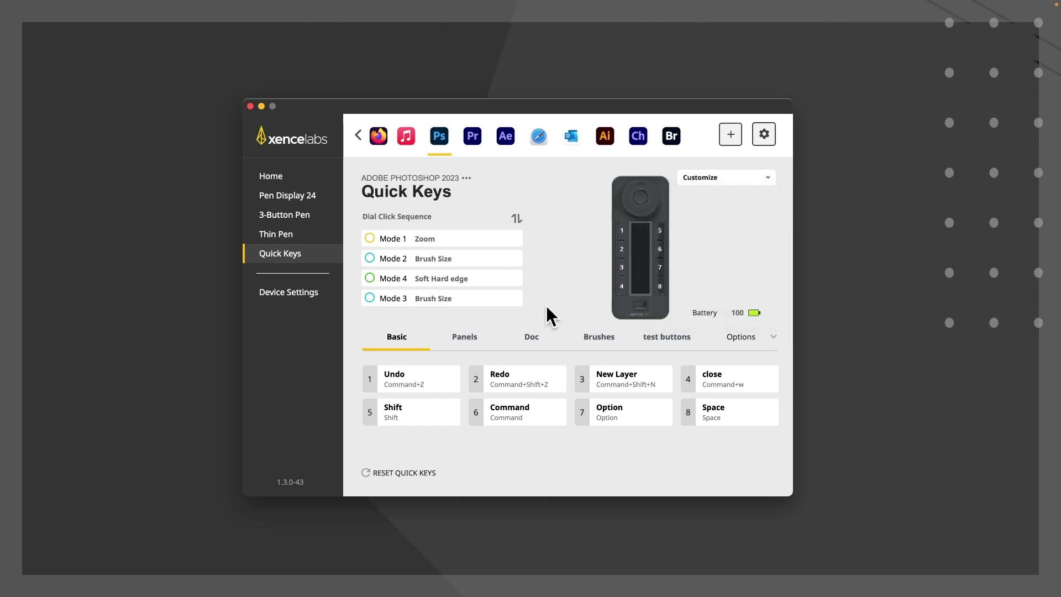
left_click(462, 339)
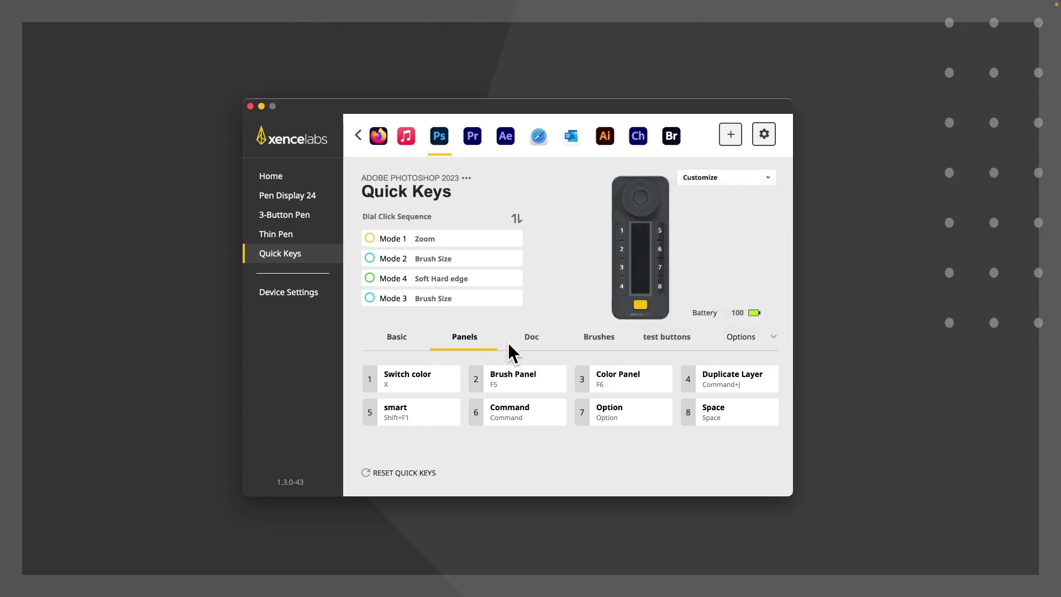